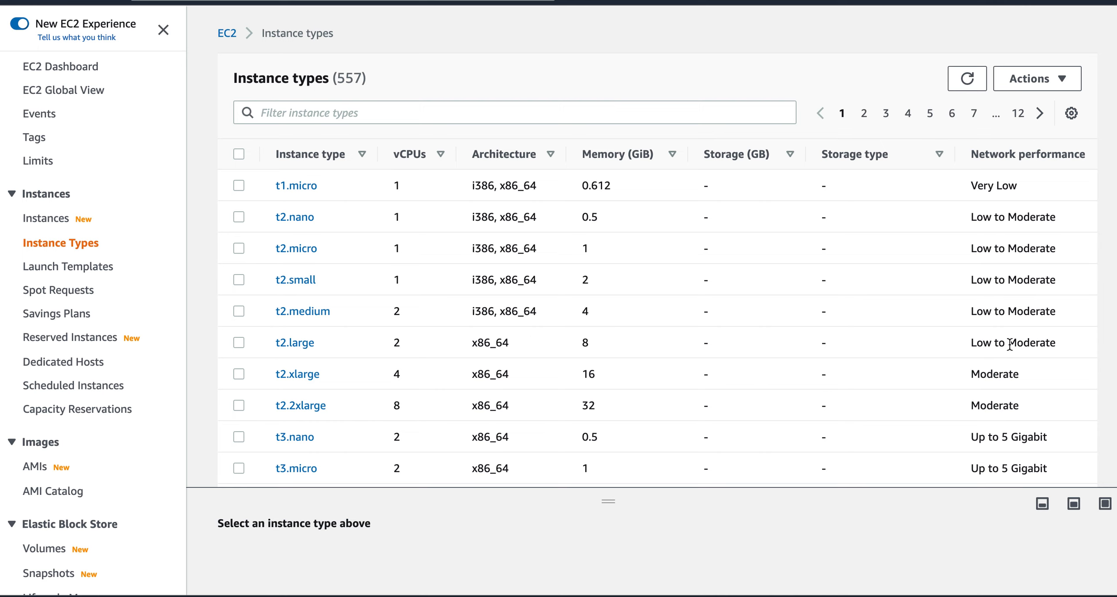
Look through the Launch Templates, Spot Requests and Reserved Instances pages and the remaining EC2 sections.
click(100, 274)
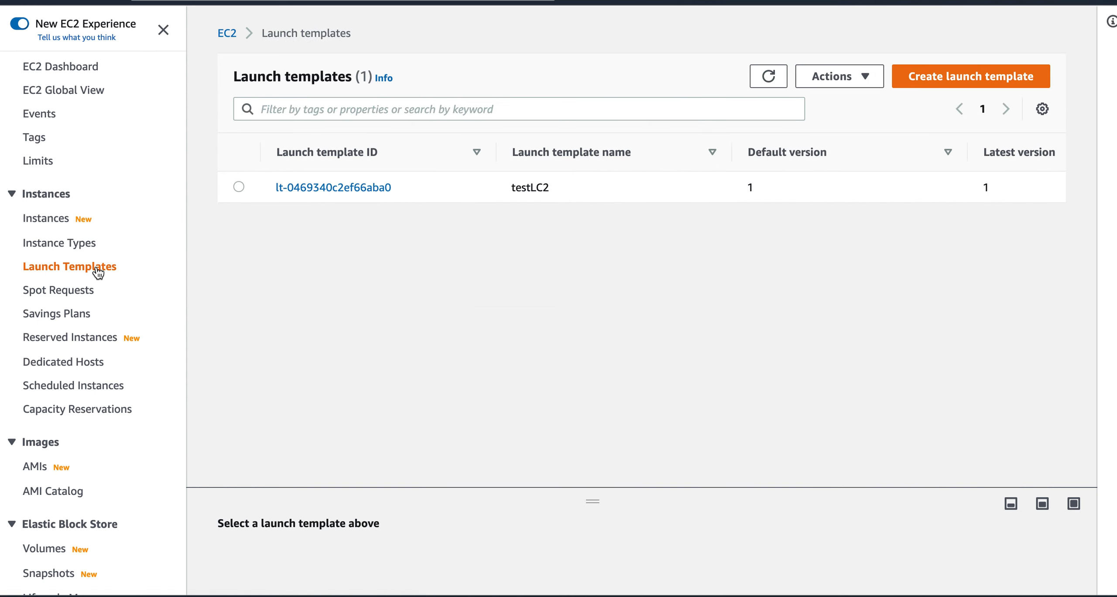
click(82, 296)
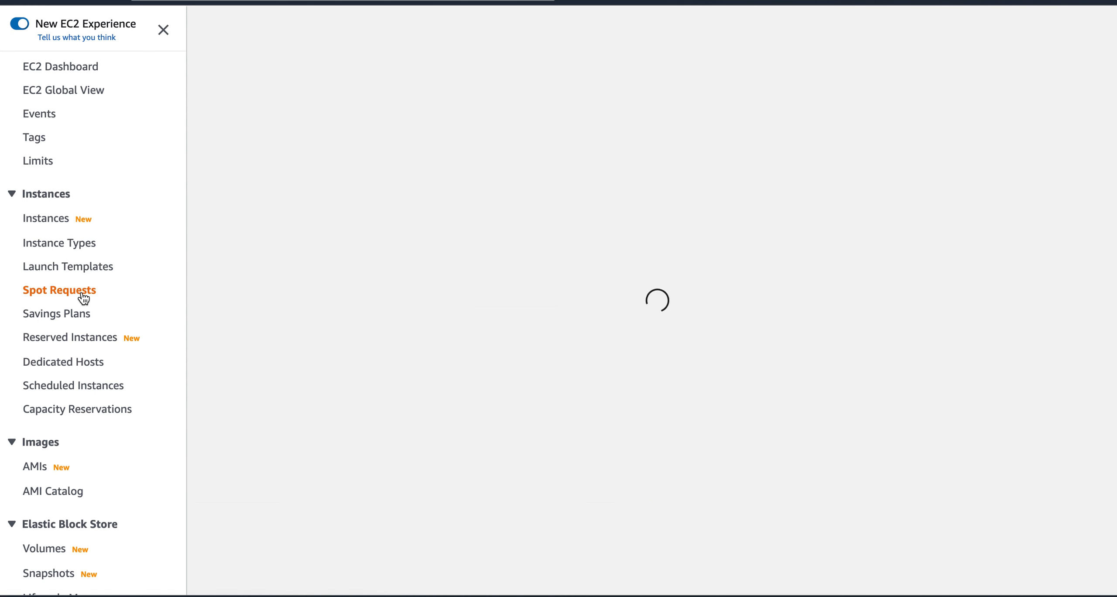
scroll(148, 310, down, 2)
click(112, 292)
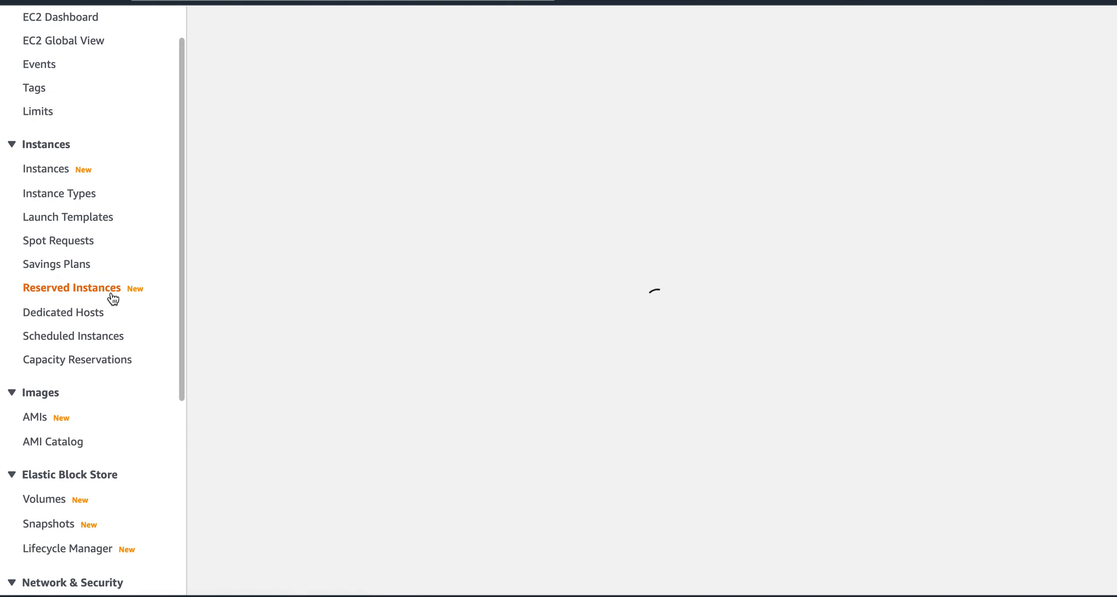
scroll(125, 392, down, 12)
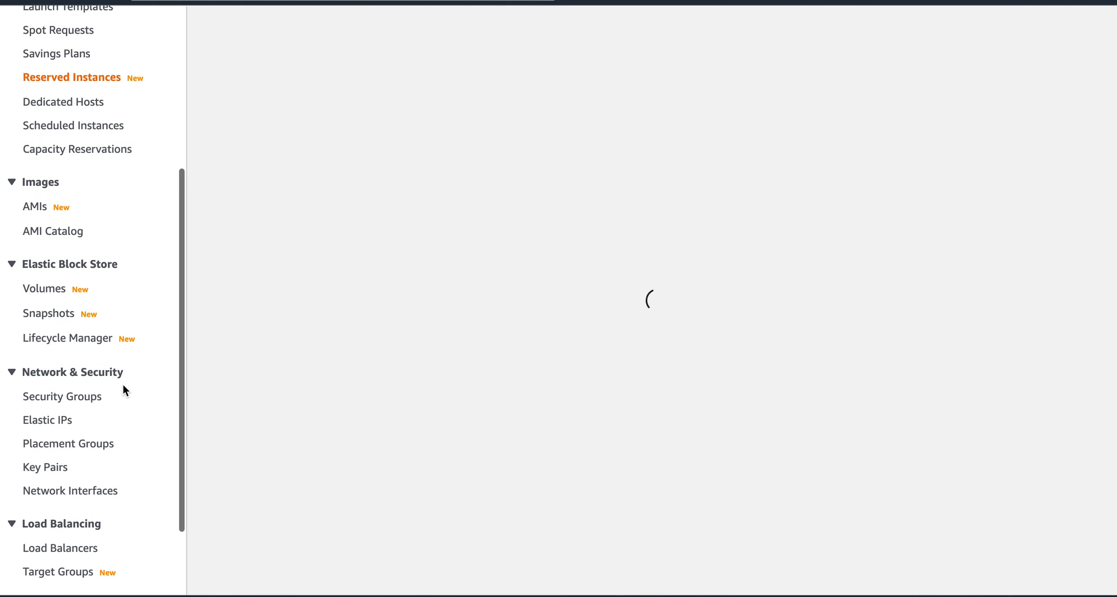
scroll(123, 386, up, 10)
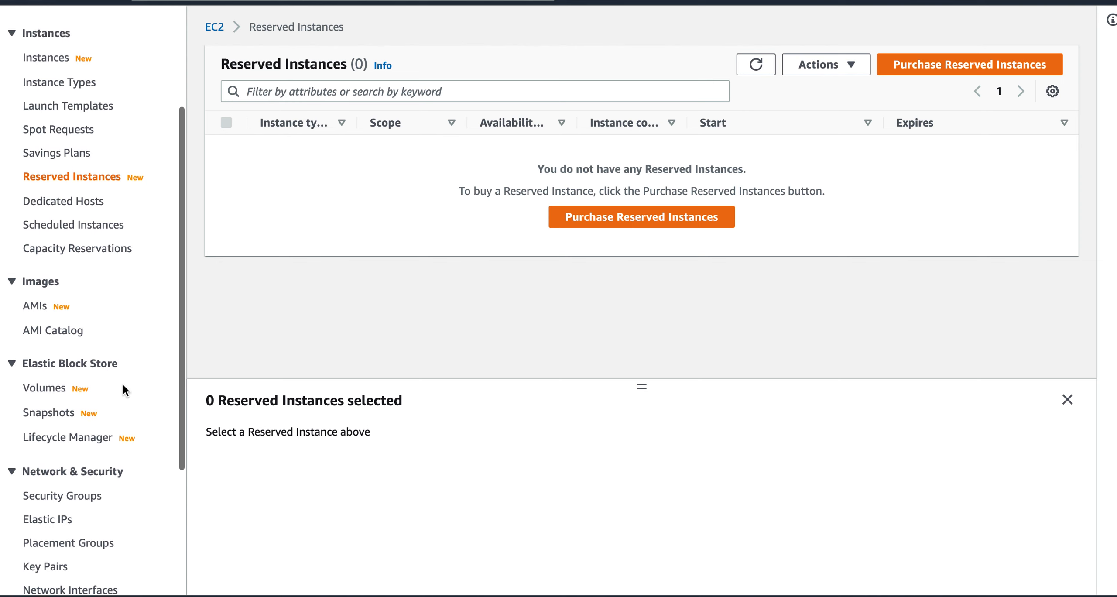
scroll(123, 385, up, 4)
Go to the EC2 instances list and start the launch of a new instance.
click(46, 220)
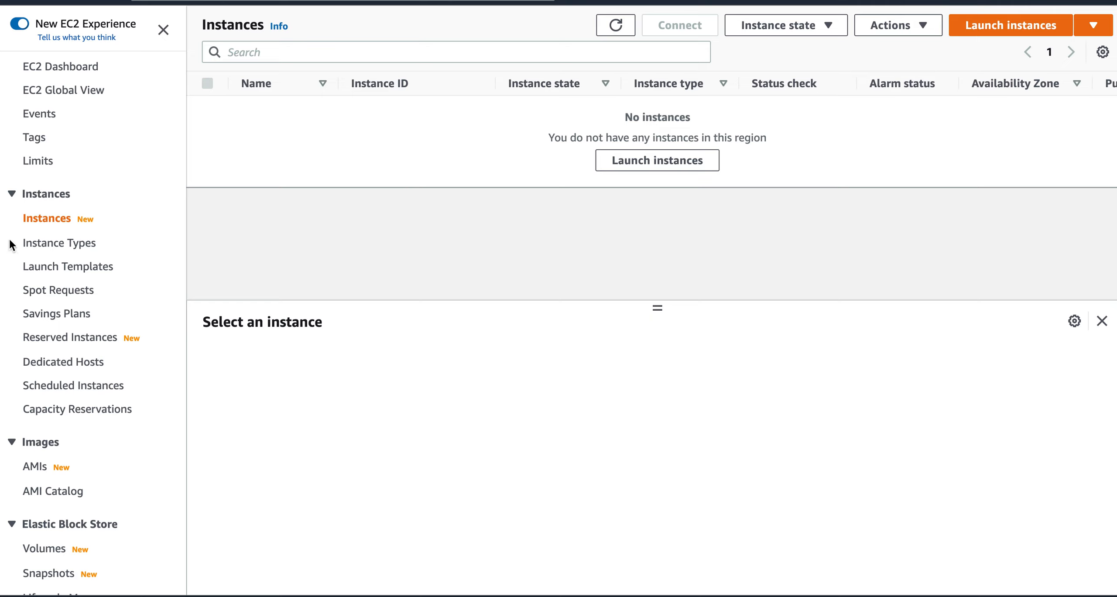
click(1092, 28)
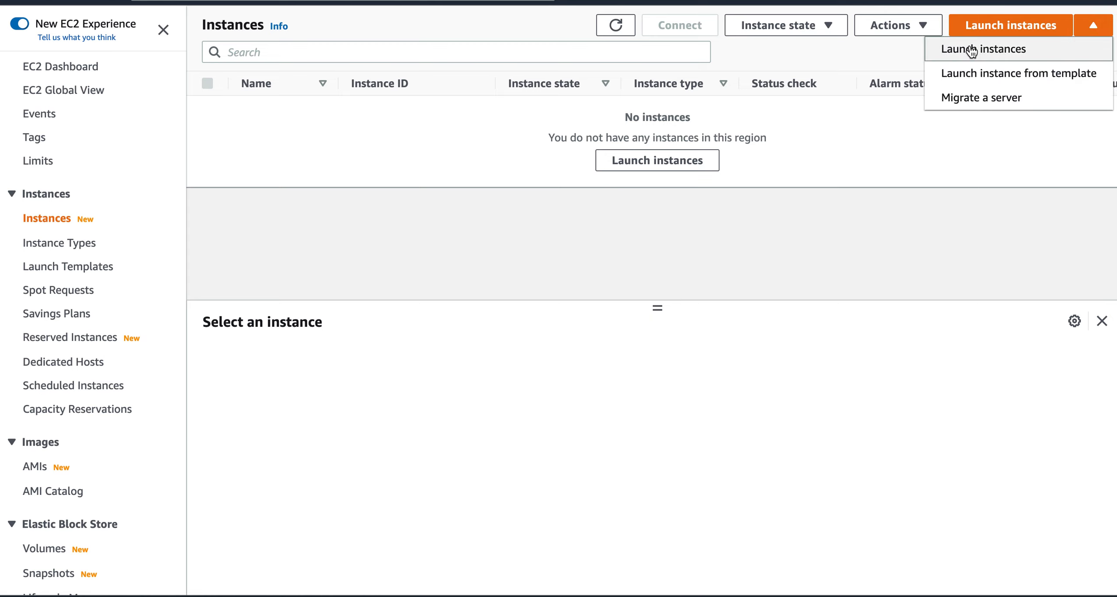
click(996, 53)
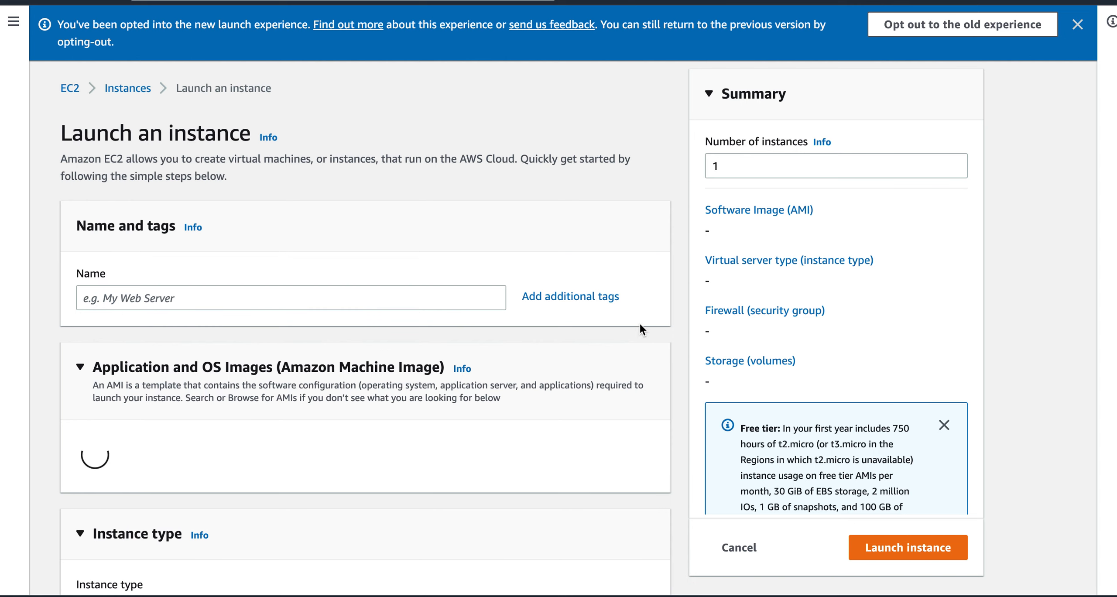
Name the new instance "web server1".
scroll(639, 322, down, 1)
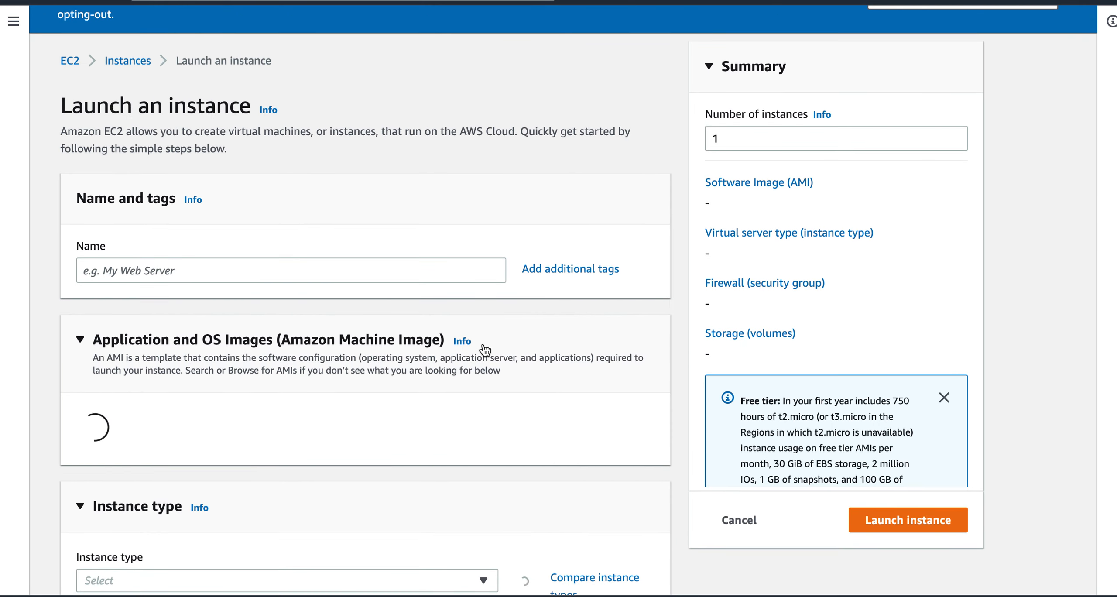
click(296, 276)
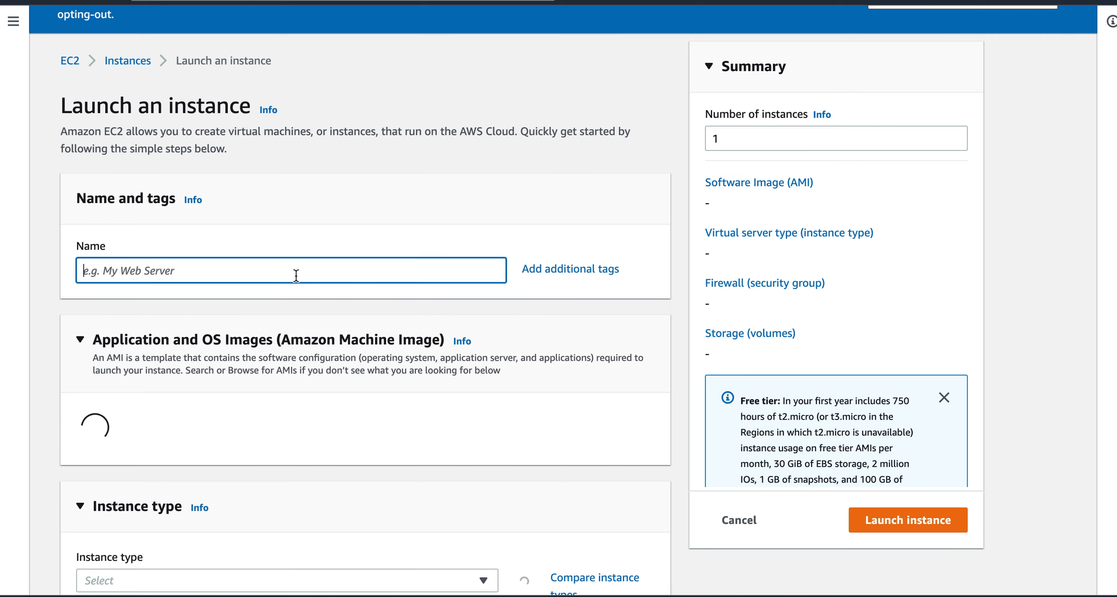
text(web server)
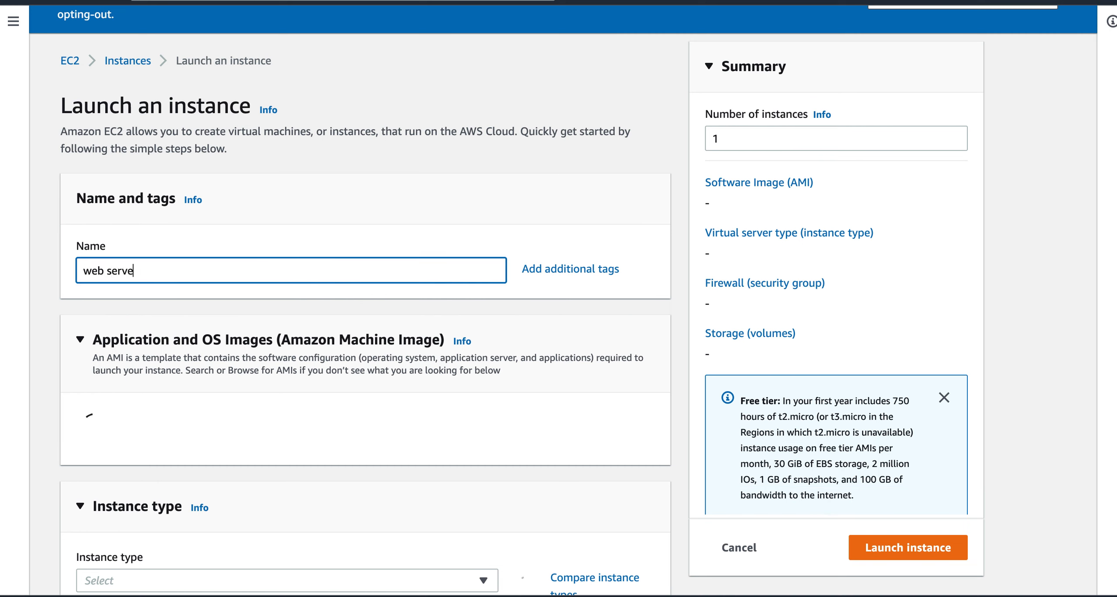
text(1)
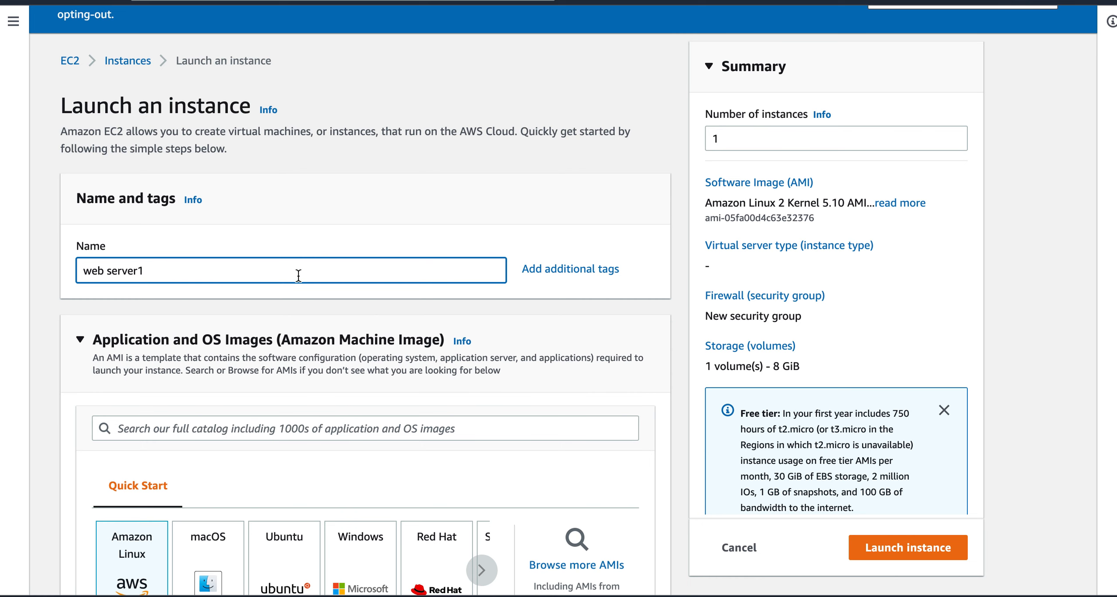
Browse the quick-start operating system images, trying macOS, Ubuntu, Windows, SUSE Linux and Red Hat for the instance.
scroll(682, 376, down, 3)
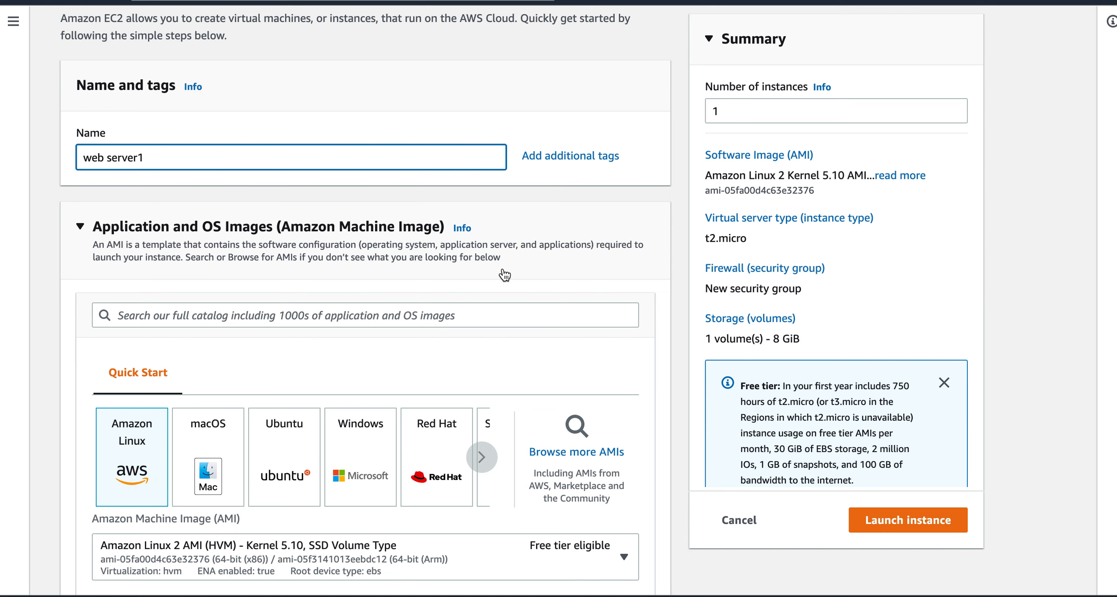
scroll(672, 332, down, 1)
scroll(671, 329, down, 3)
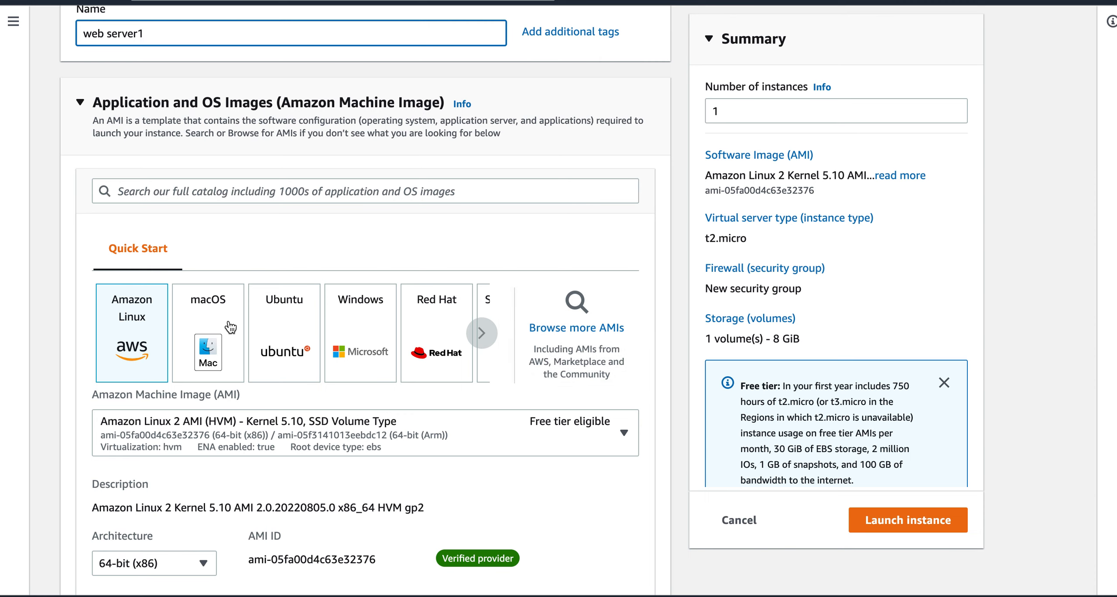
click(480, 335)
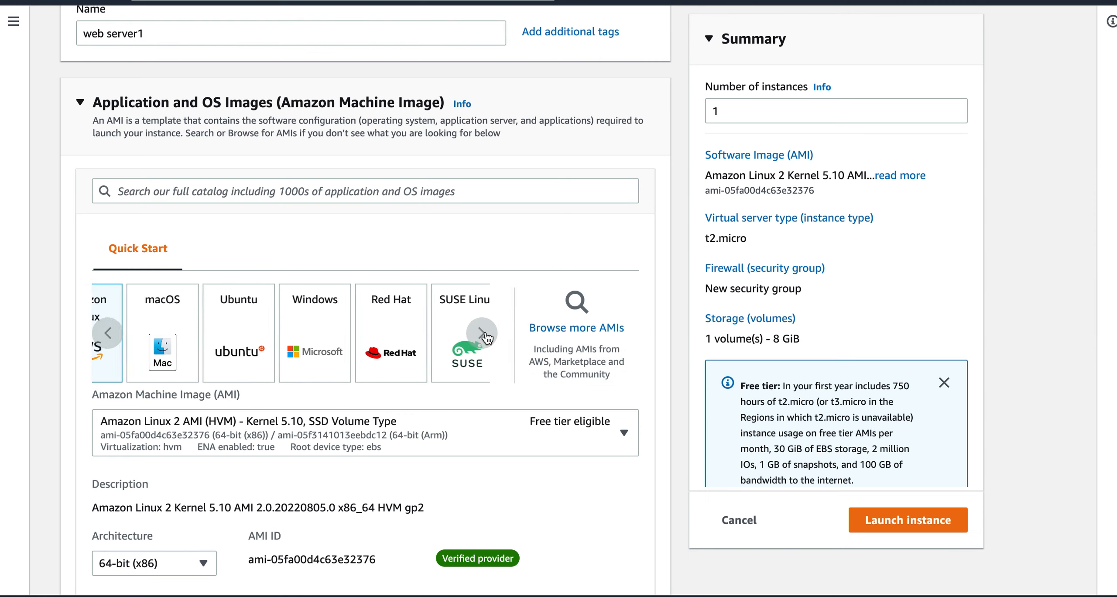
click(111, 342)
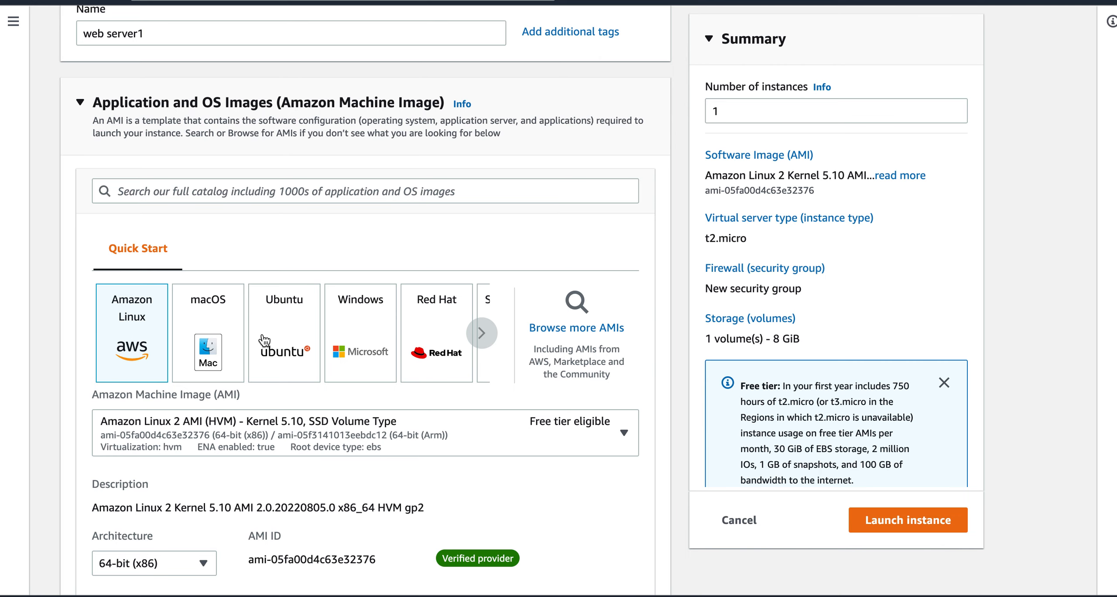
click(221, 354)
click(288, 348)
click(360, 347)
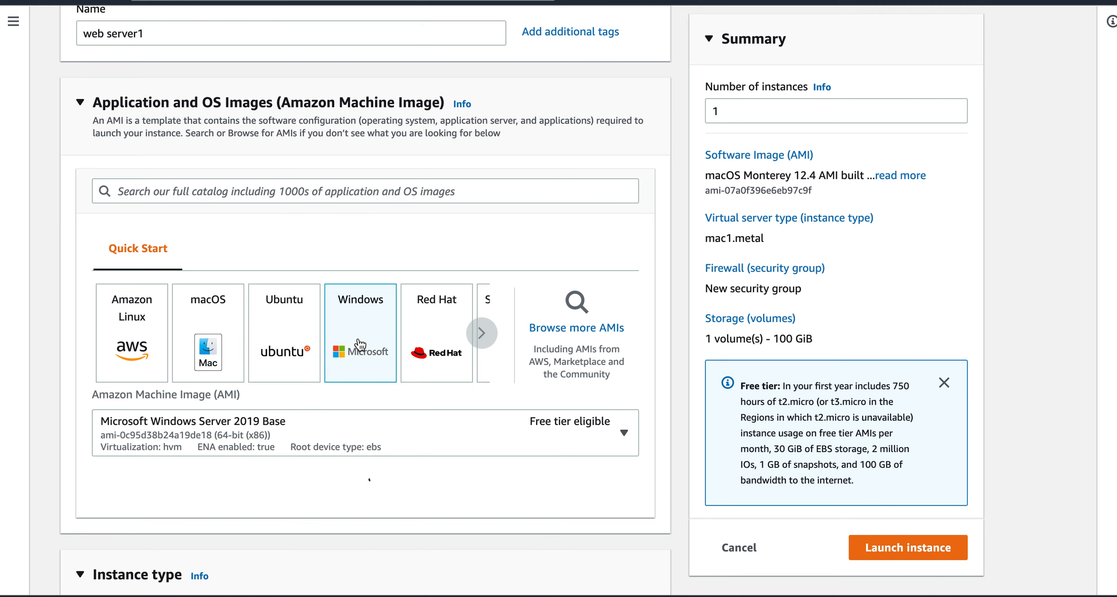
click(482, 340)
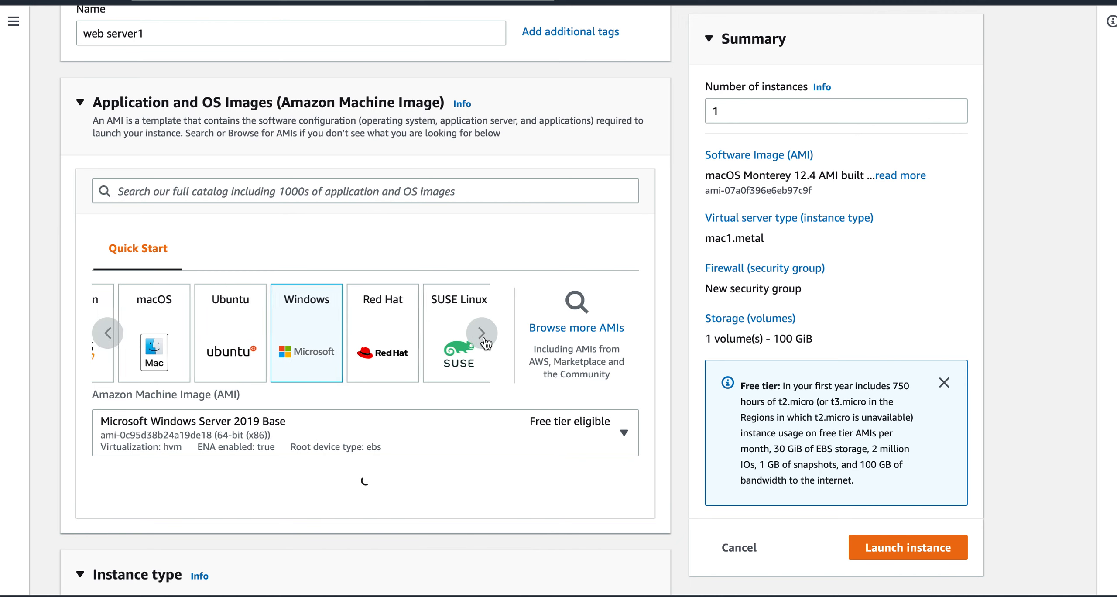
click(460, 346)
click(364, 347)
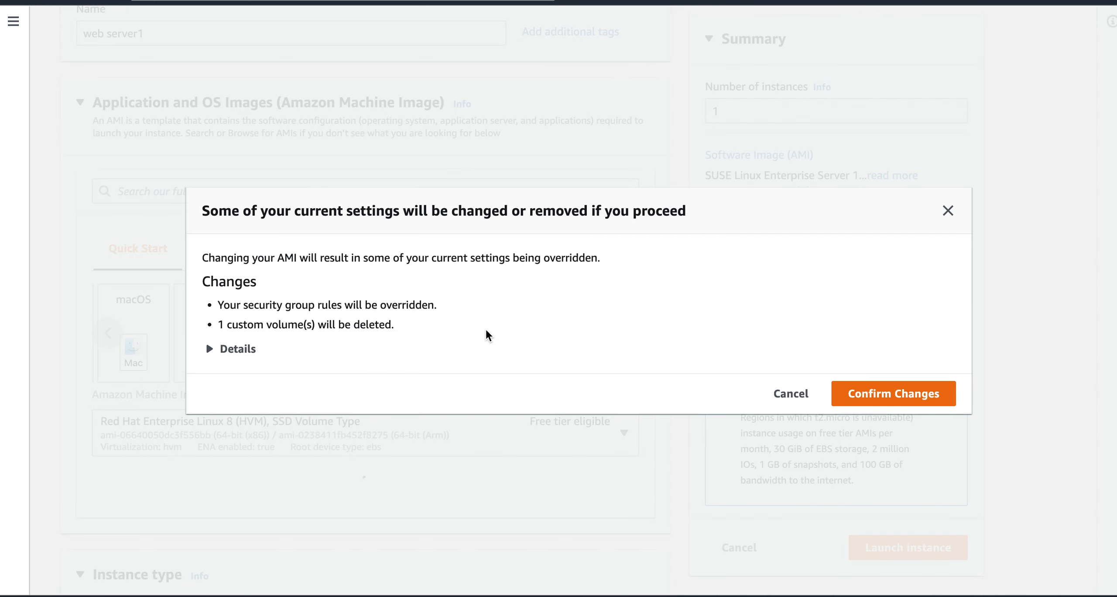
click(796, 396)
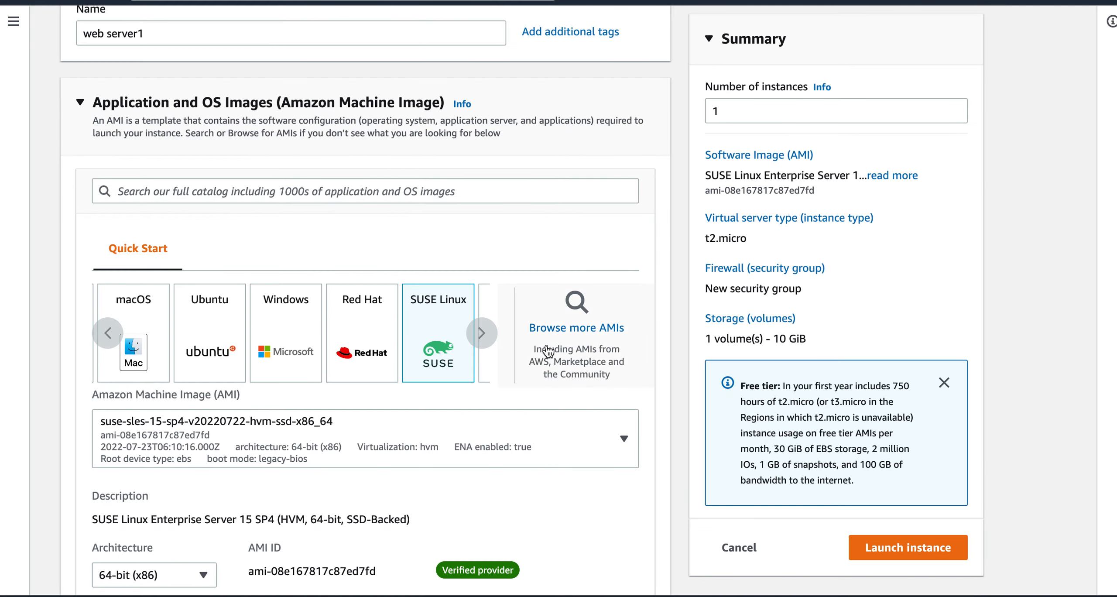
Switch the instance's operating system image to Amazon Linux and accept the overridden security group and volume settings.
click(490, 342)
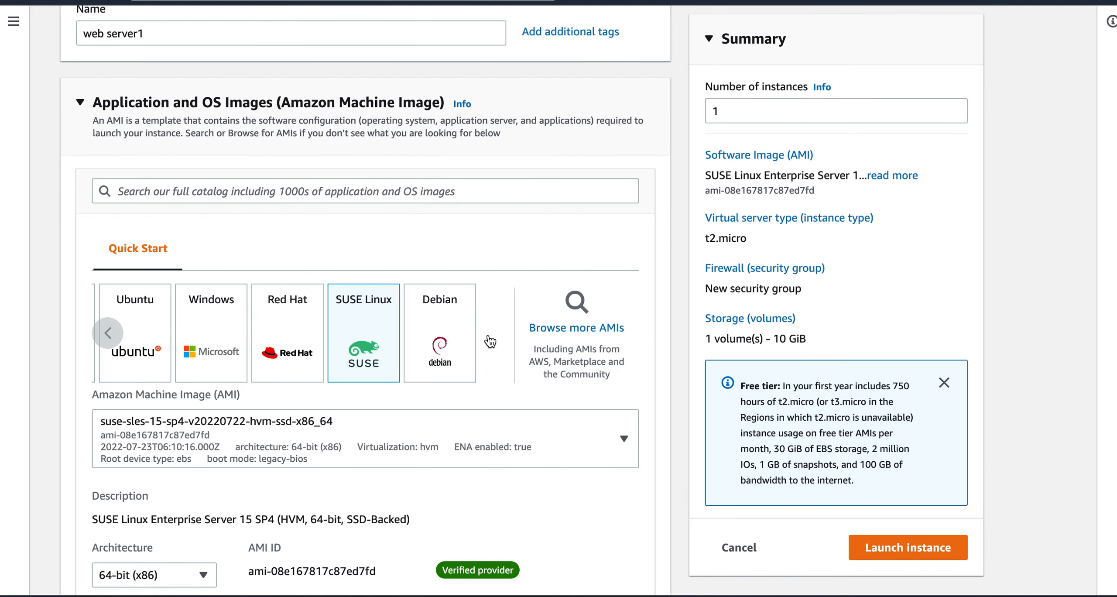
double_click(108, 334)
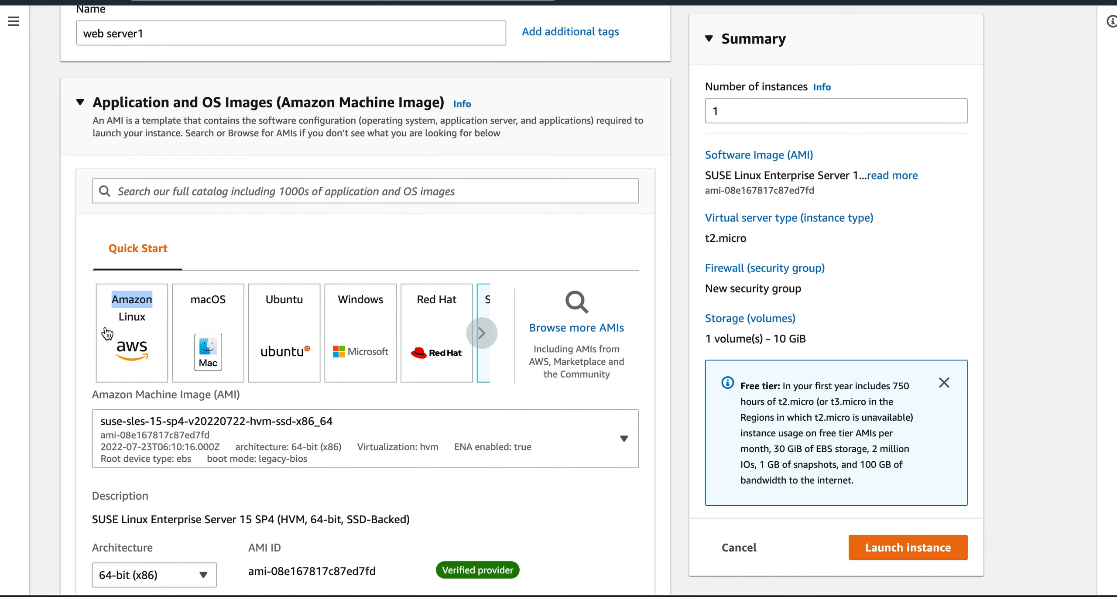
click(138, 339)
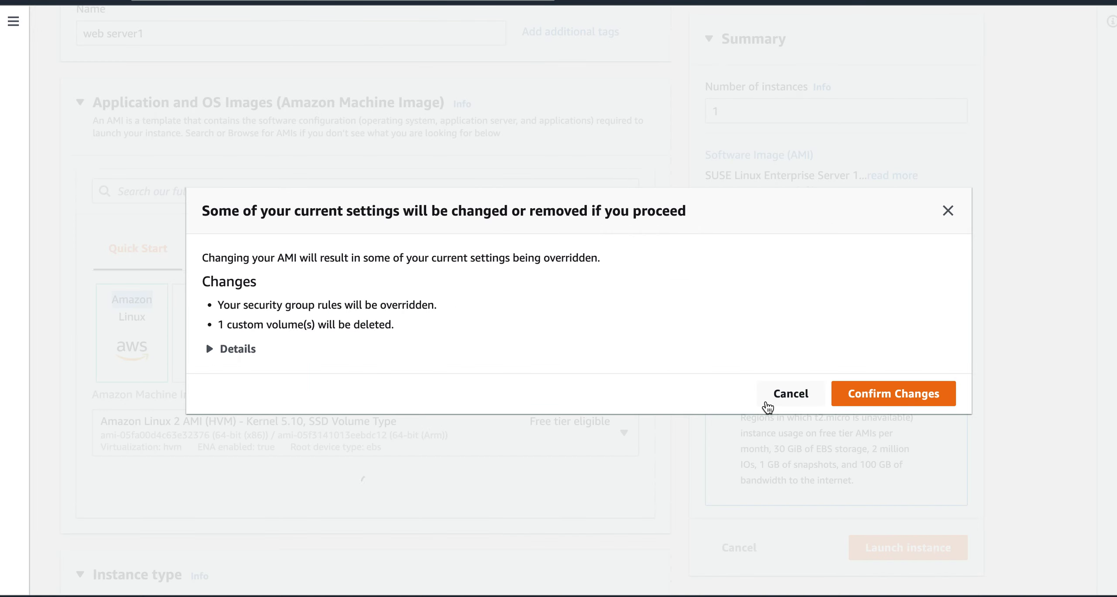
click(767, 404)
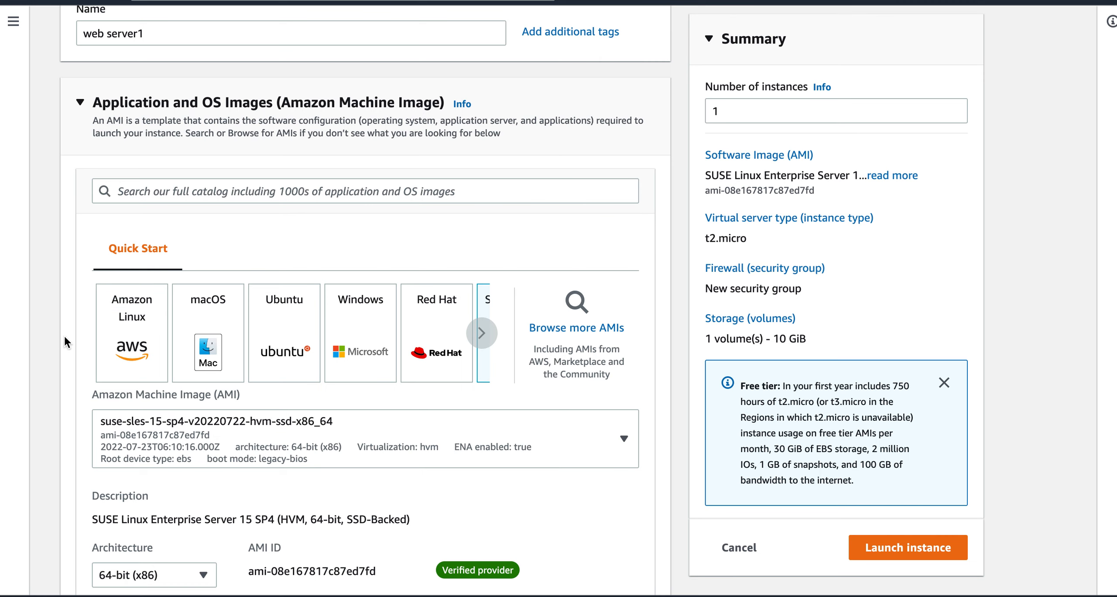
click(160, 343)
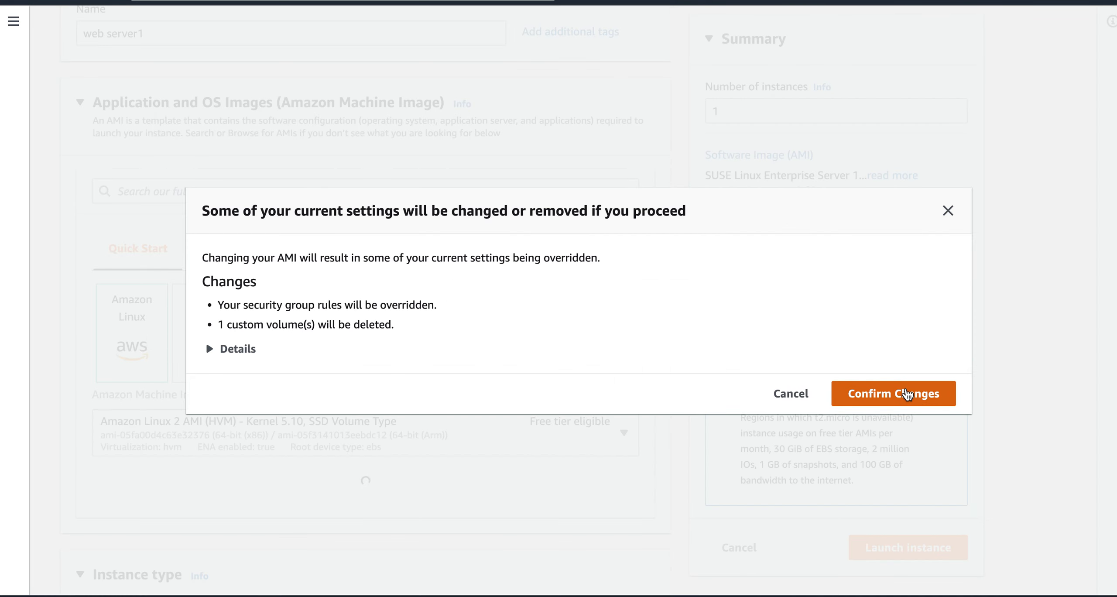
click(907, 395)
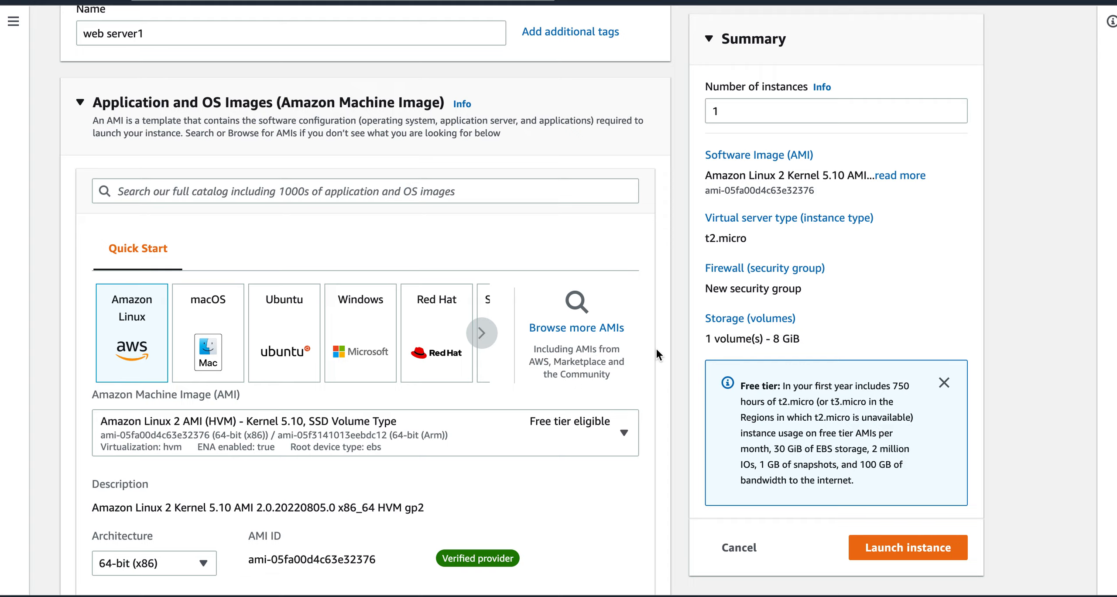
Review the available Amazon Linux machine images and choose Amazon Linux 2 AMI (HVM) - Kernel 5.10, SSD Volume Type.
scroll(657, 348, down, 3)
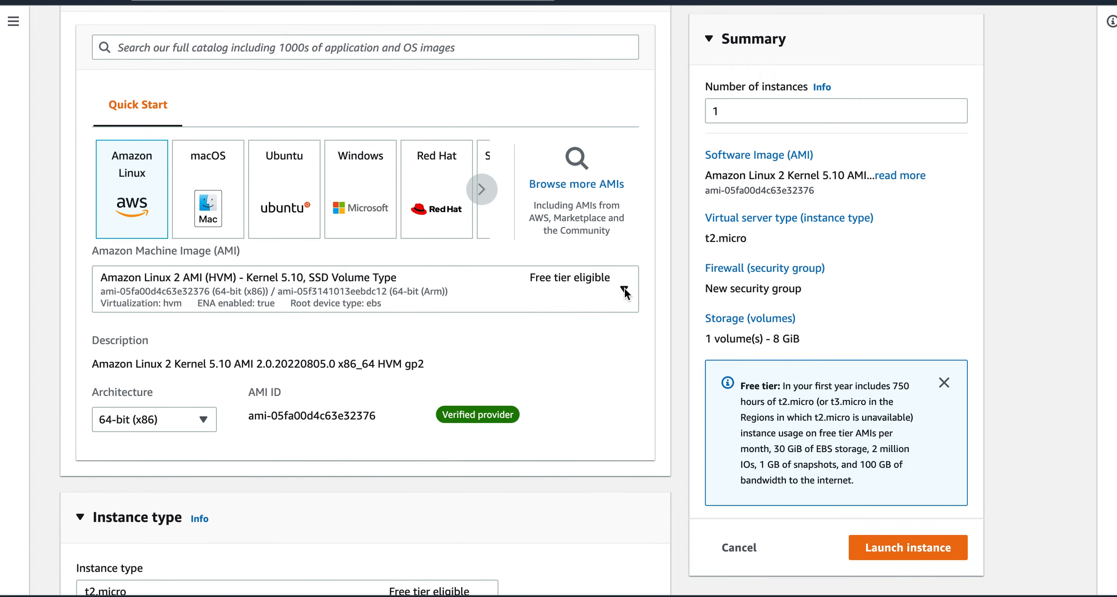
click(625, 289)
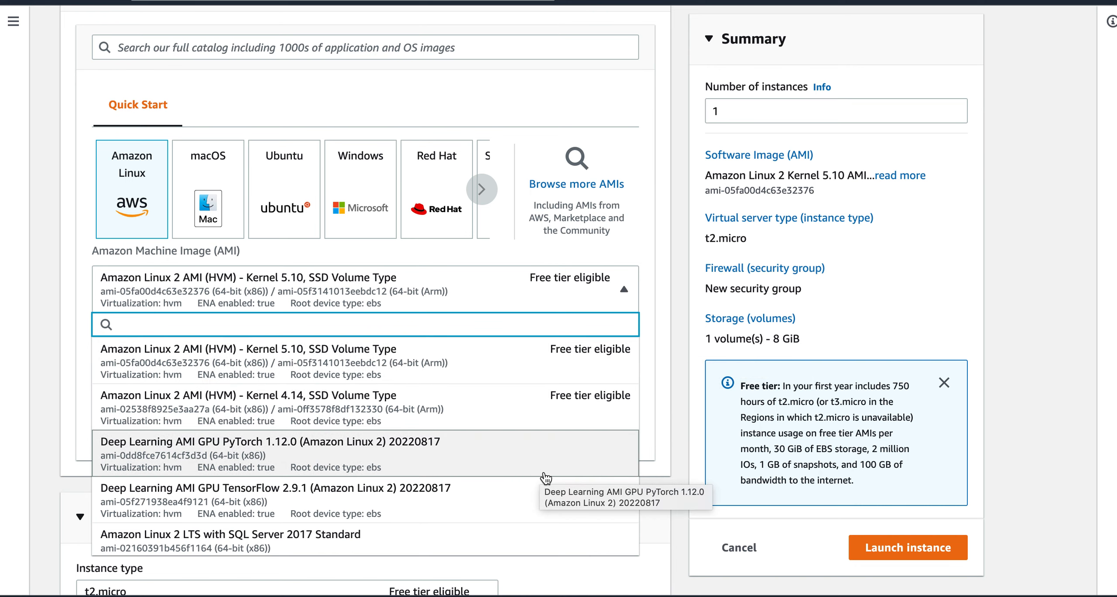
scroll(537, 474, down, 3)
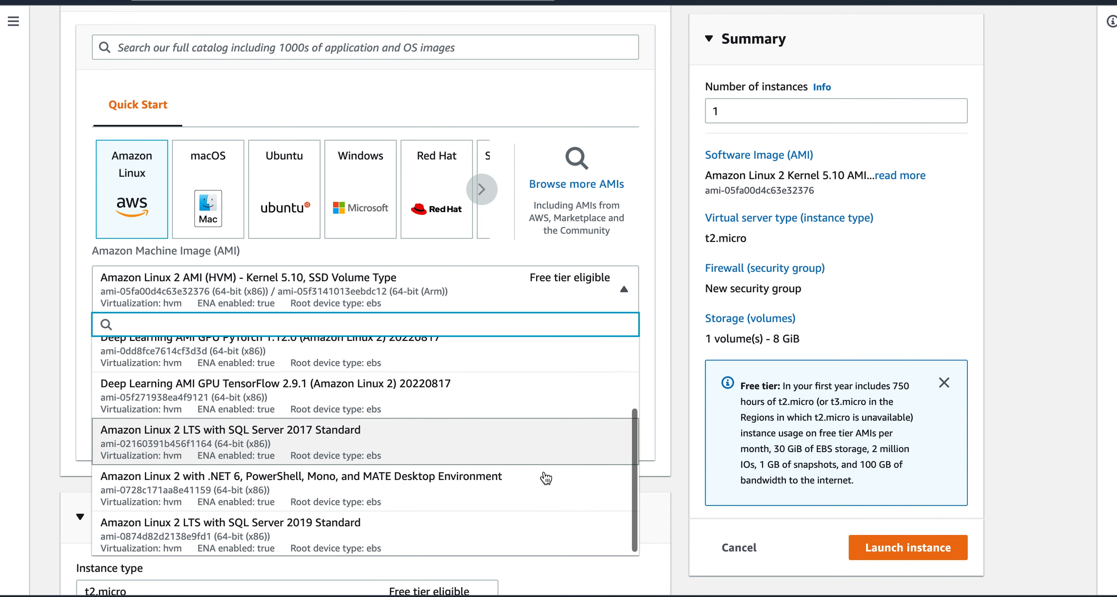
scroll(544, 476, up, 3)
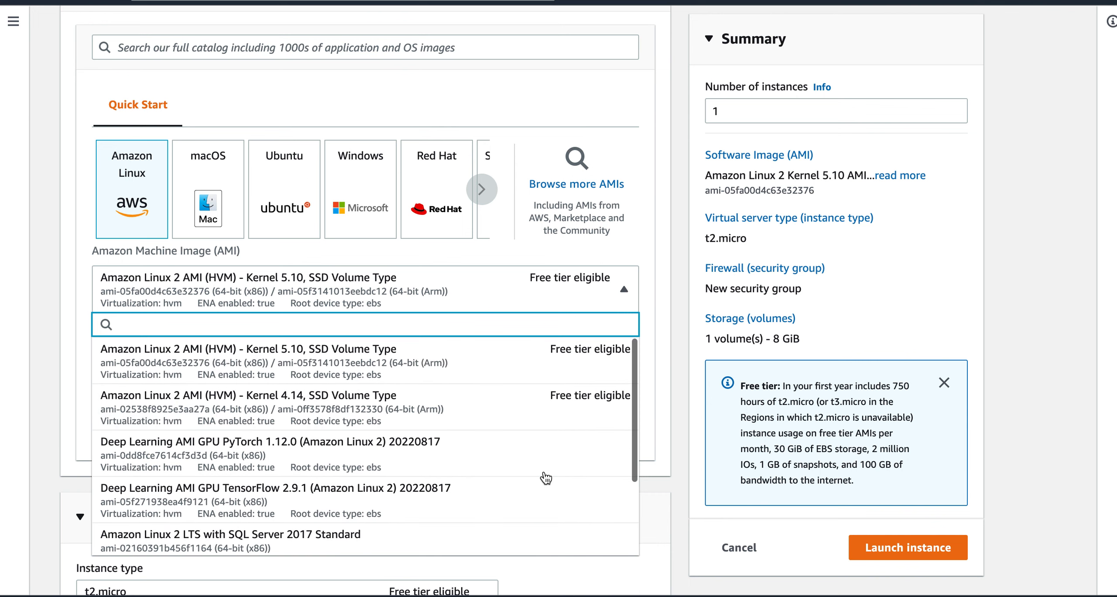
click(394, 365)
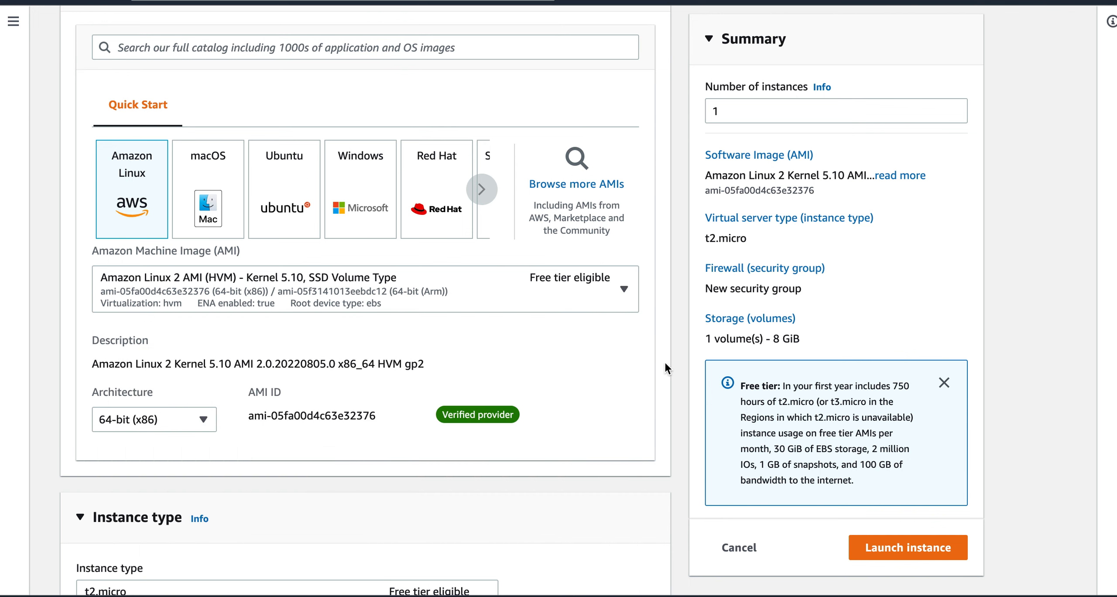
Check which architectures the selected machine image offers, and view the instance type and key pair settings.
scroll(665, 362, down, 4)
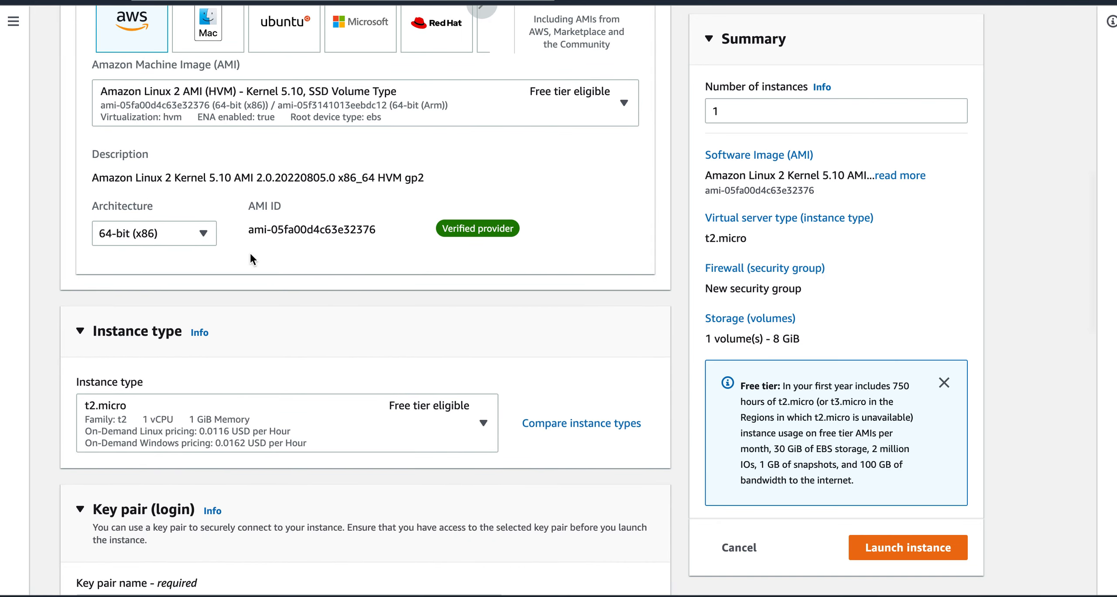
click(179, 241)
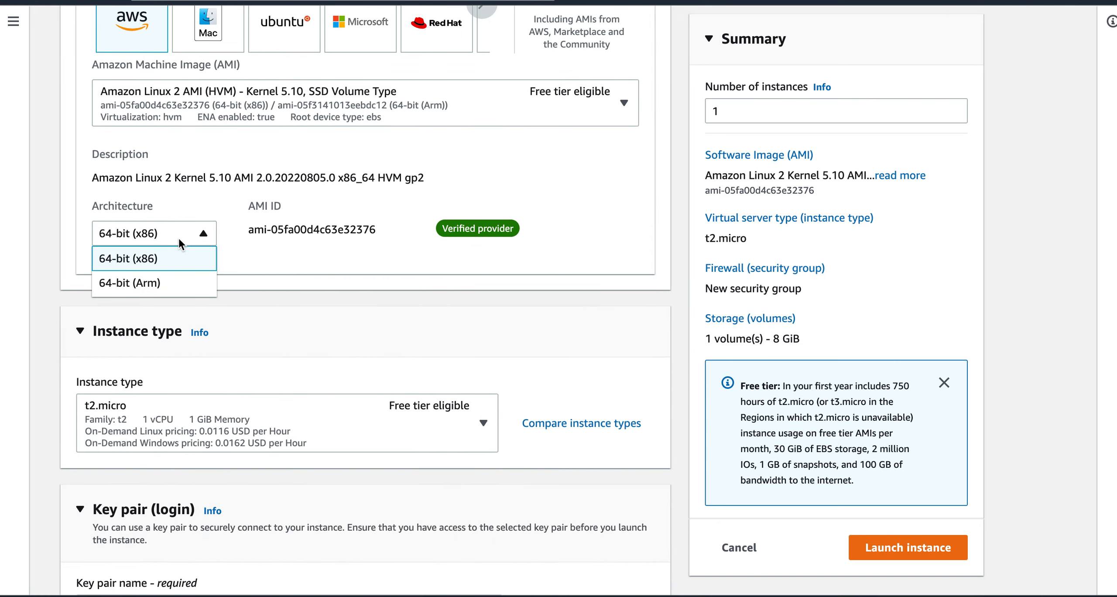
click(179, 240)
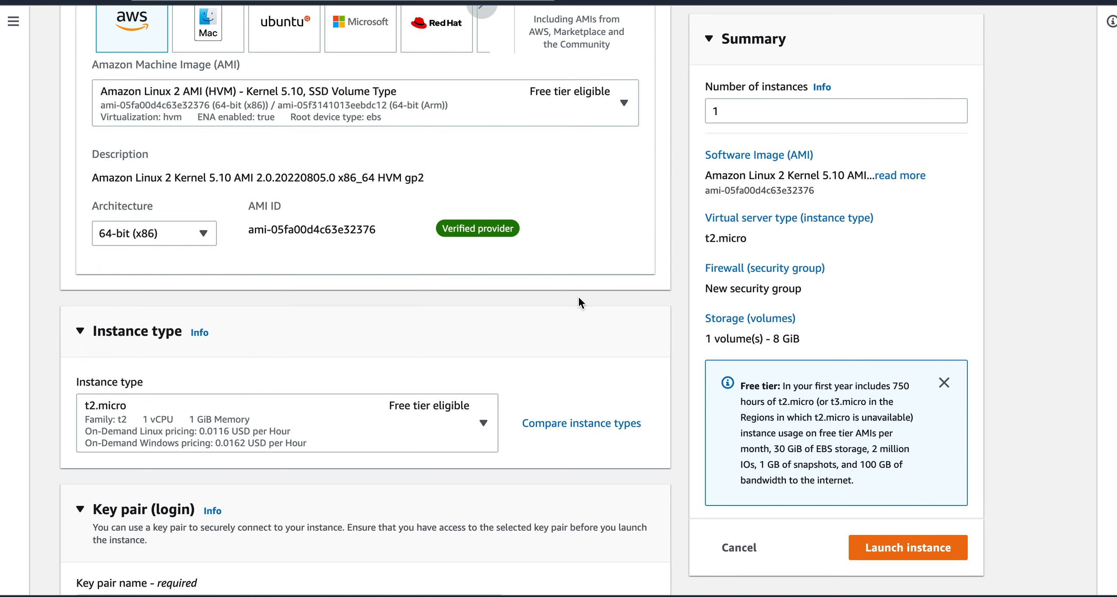
scroll(685, 370, down, 3)
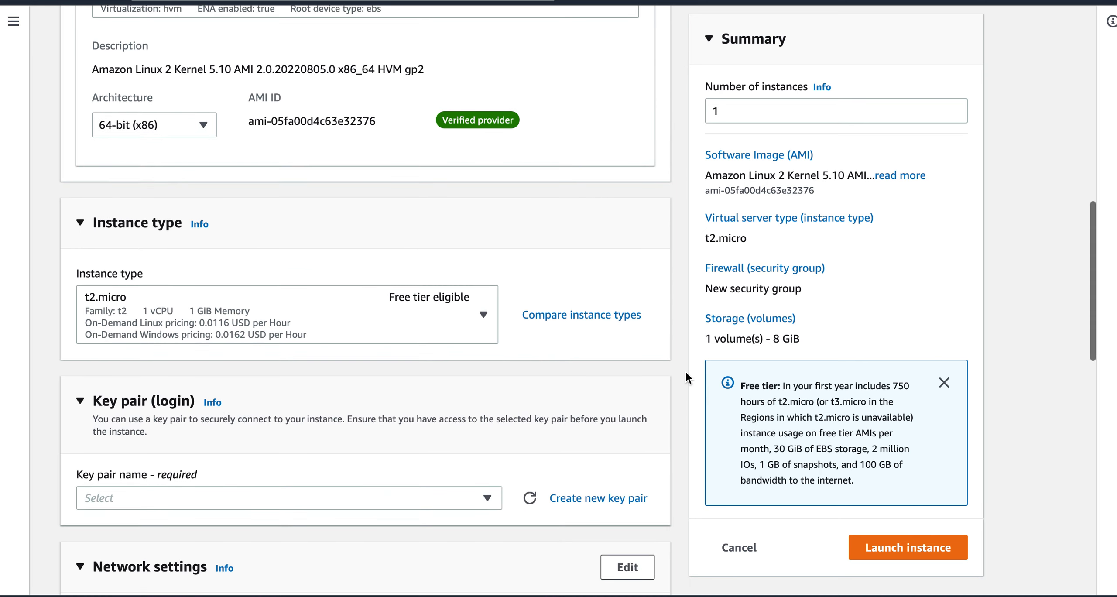
Review the available instance types and choose the free-tier-eligible t2.micro for the instance.
click(468, 322)
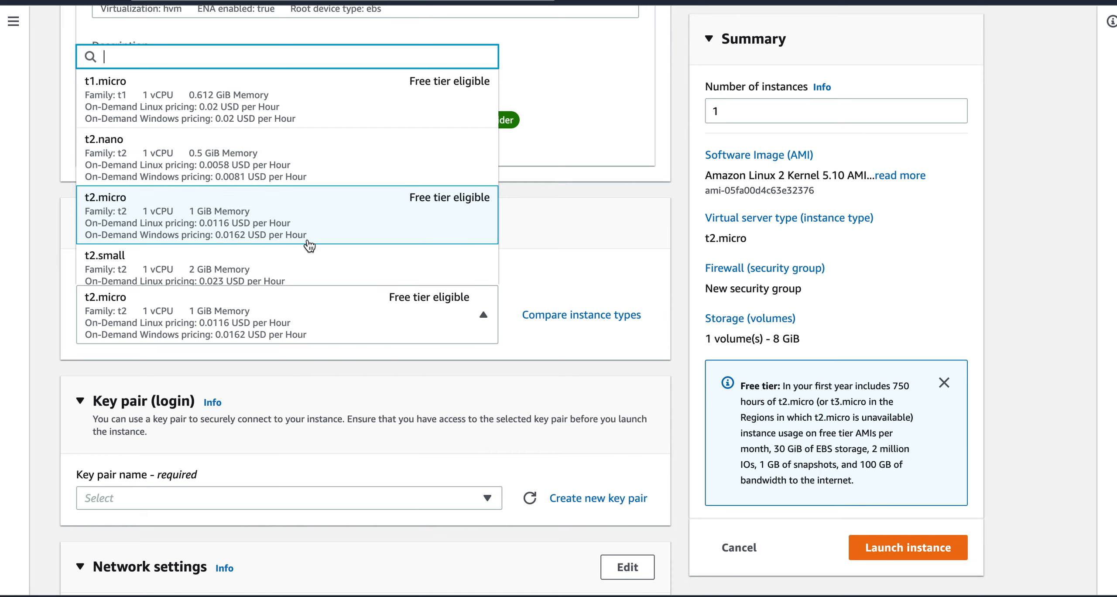
scroll(308, 244, down, 4)
scroll(308, 245, down, 5)
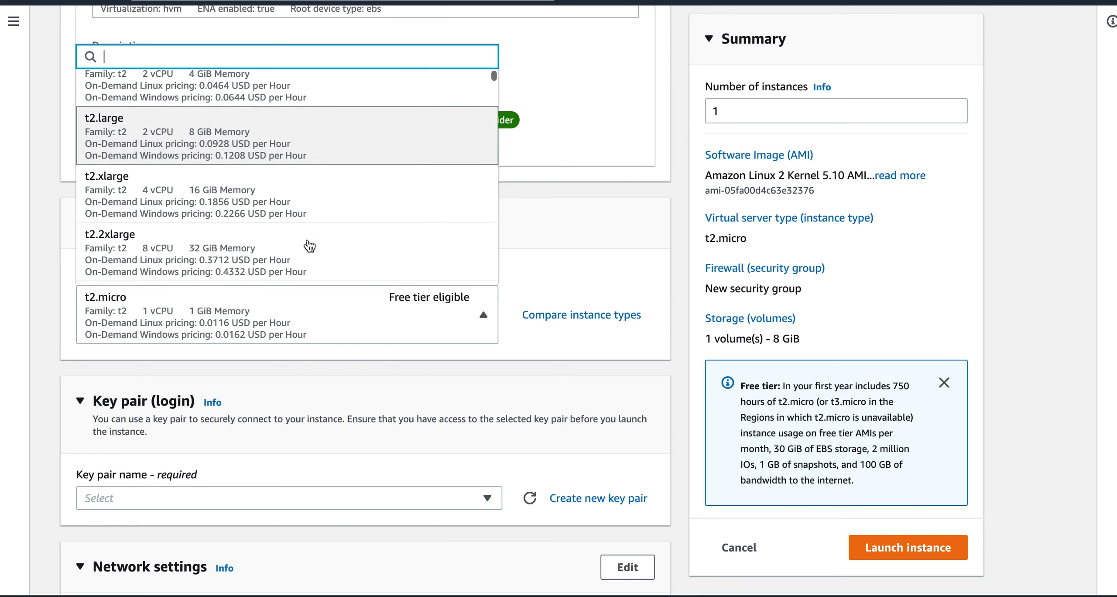
scroll(375, 232, up, 10)
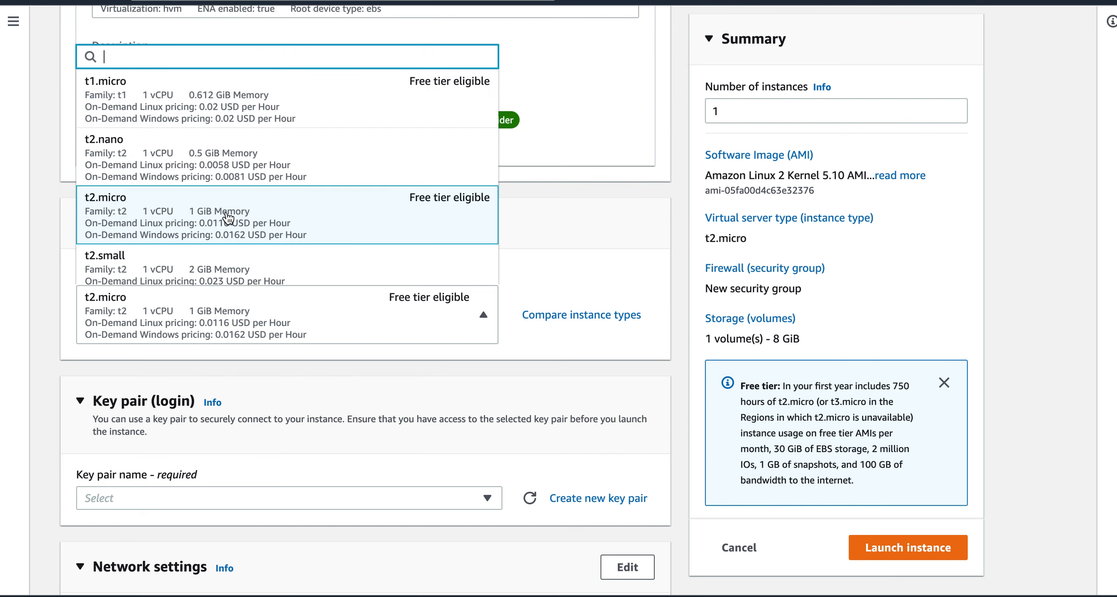
click(114, 221)
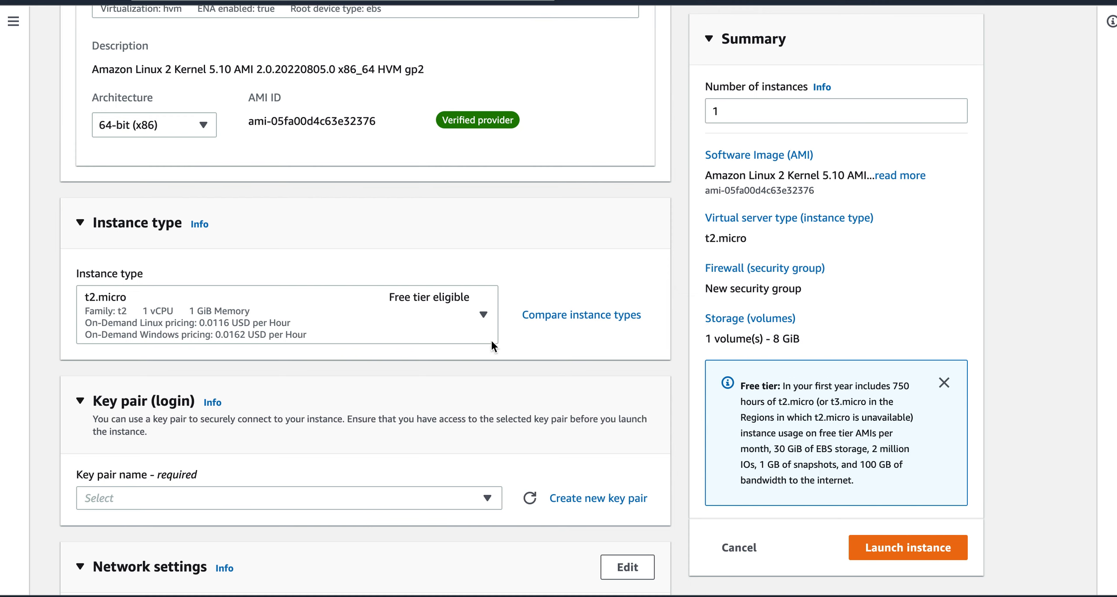
click(468, 319)
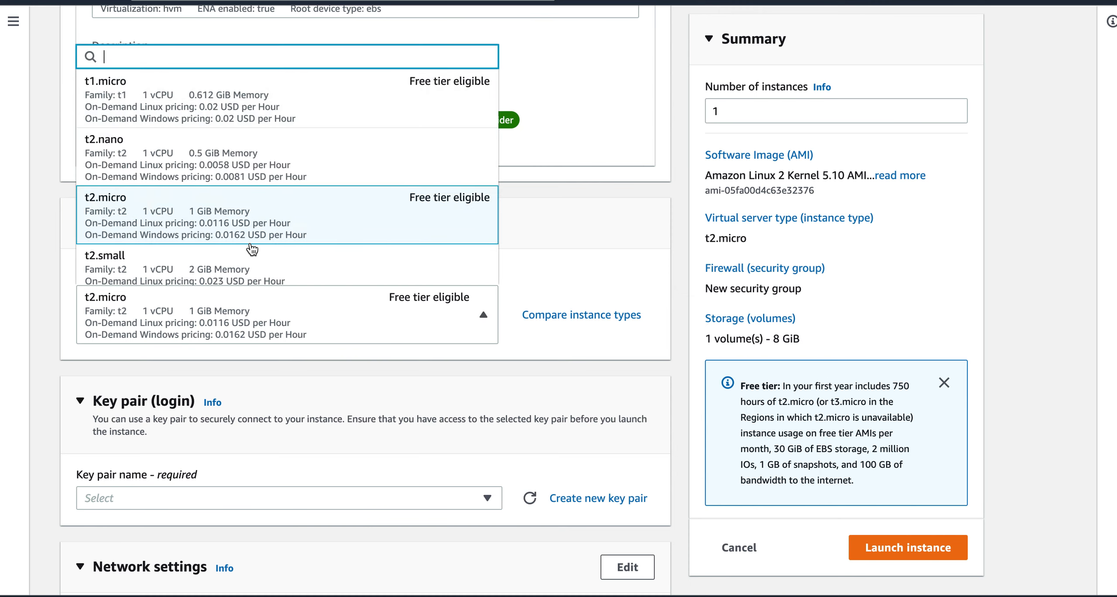
click(238, 224)
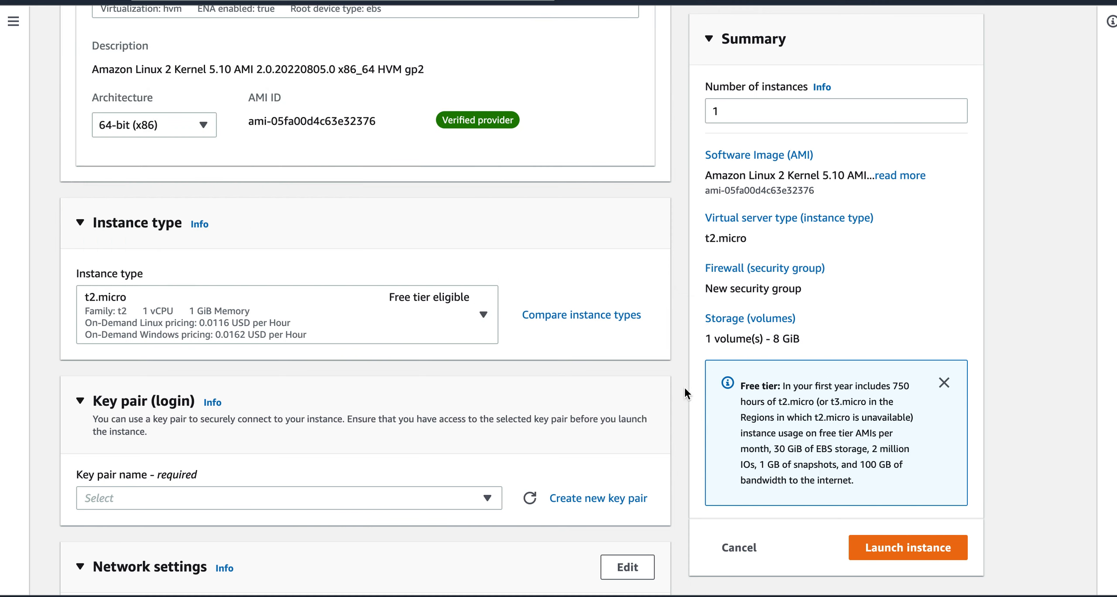
Select the existing key pair ec2mysqlkeypair for logging in to the instance.
scroll(681, 391, down, 5)
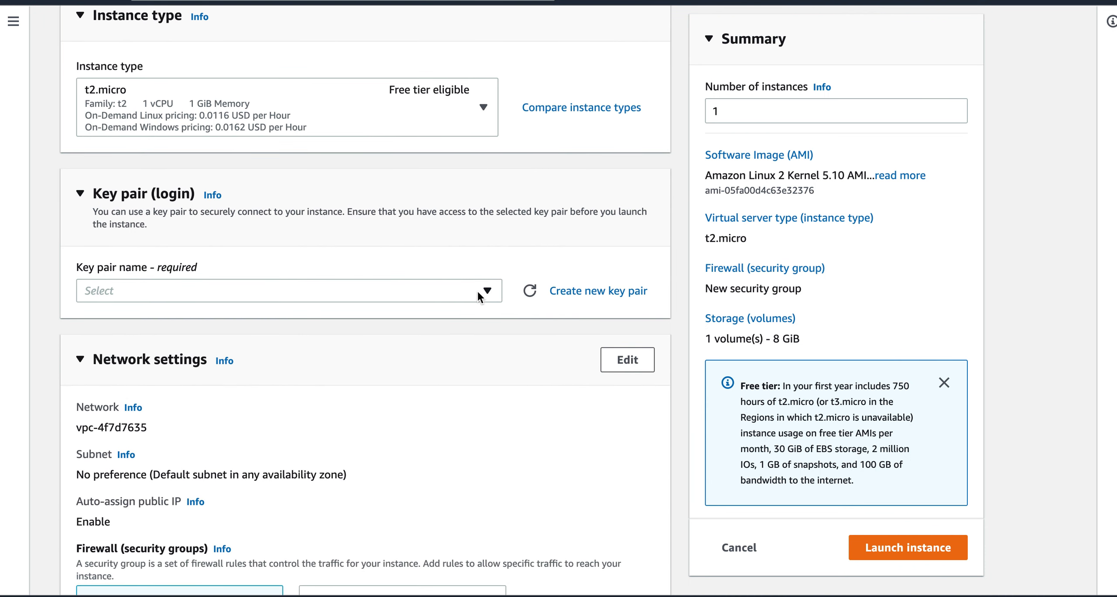
click(480, 296)
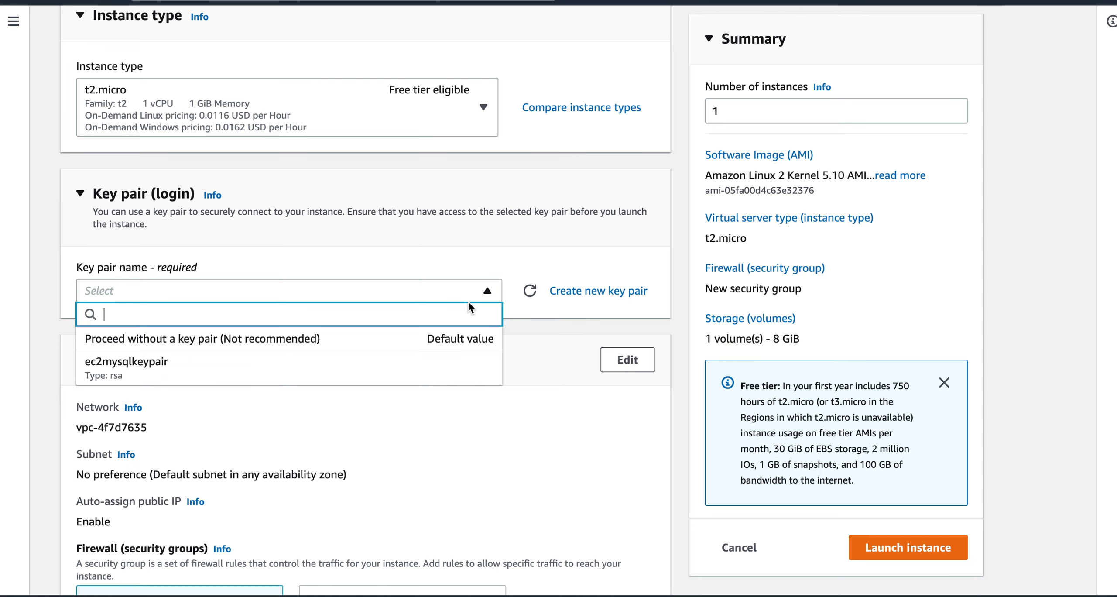
click(375, 374)
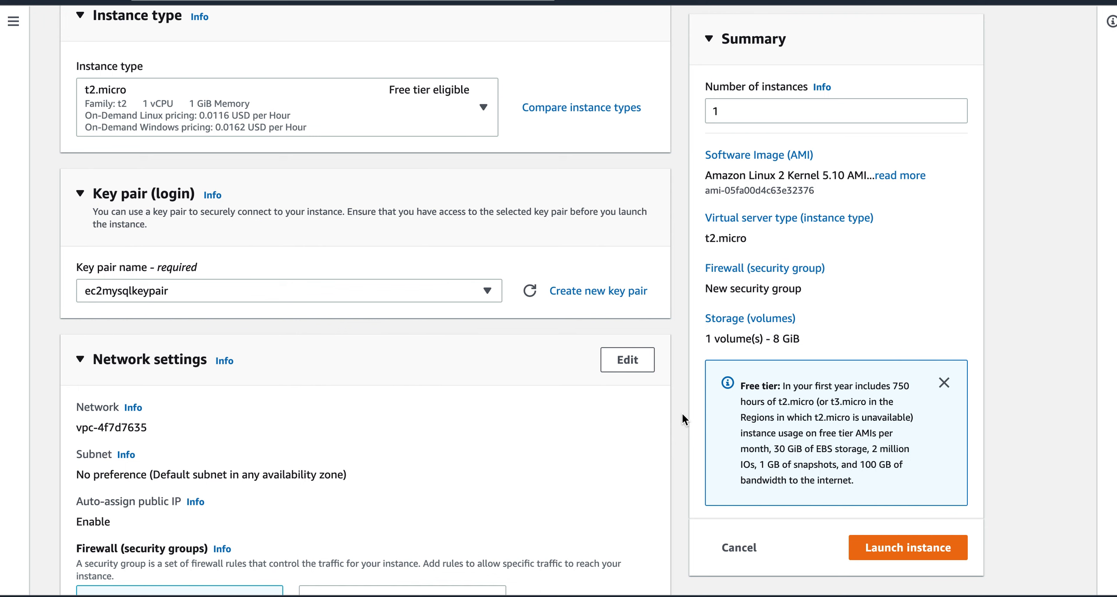
Review the network and firewall settings, and check the source options offered for allowing SSH traffic.
scroll(683, 415, down, 5)
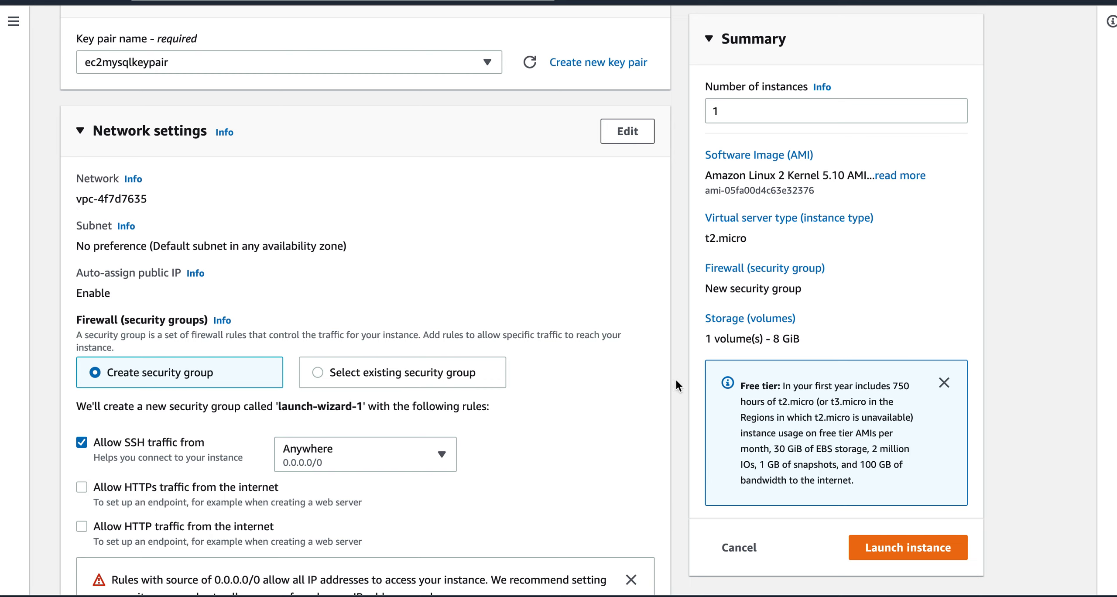
scroll(681, 385, down, 4)
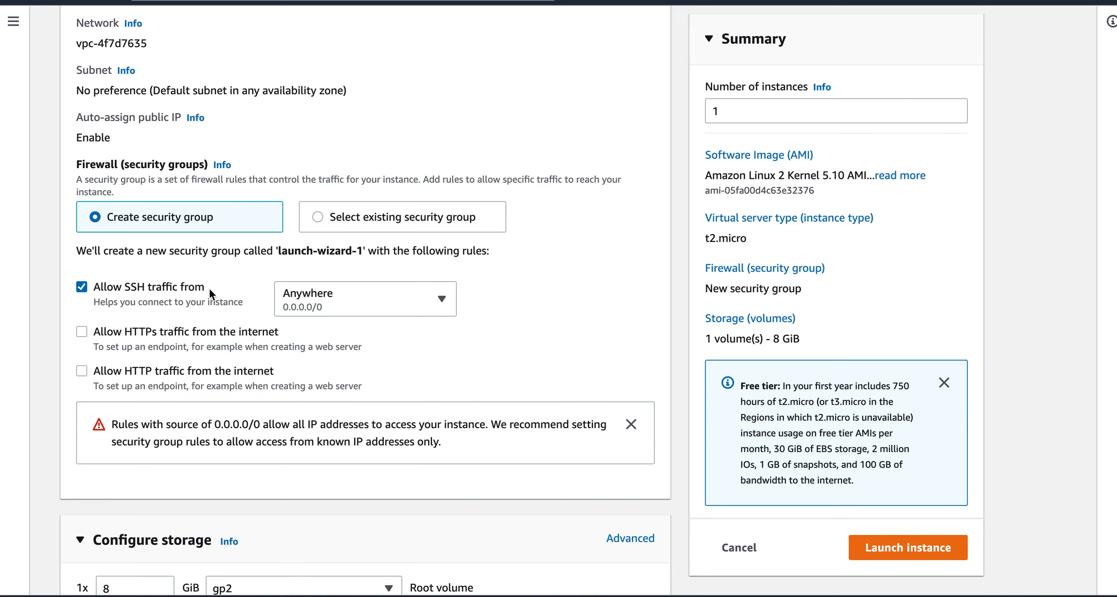
click(398, 302)
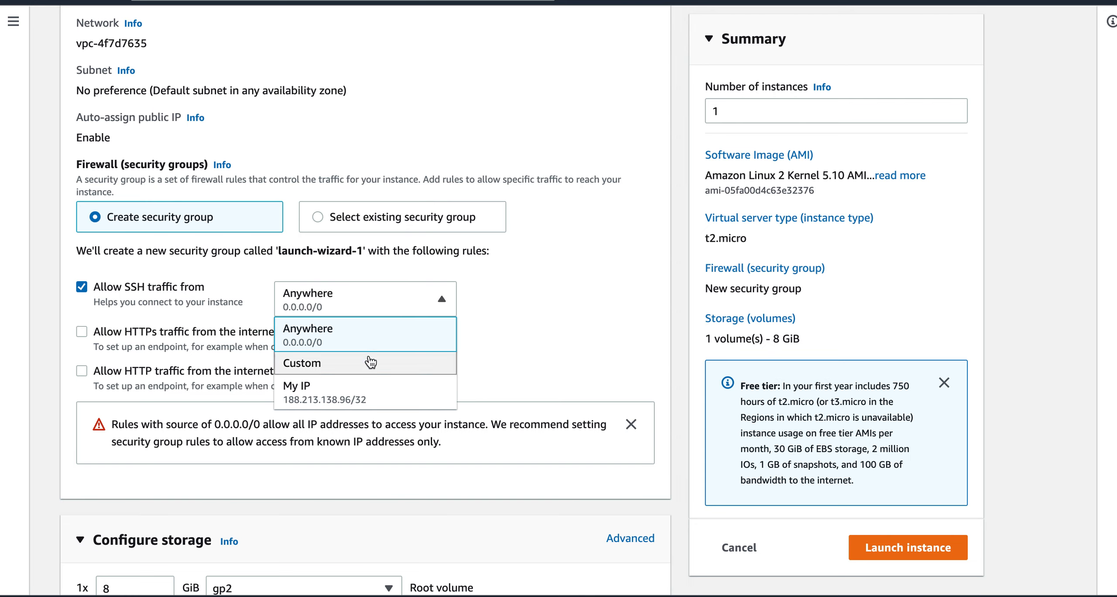
click(681, 351)
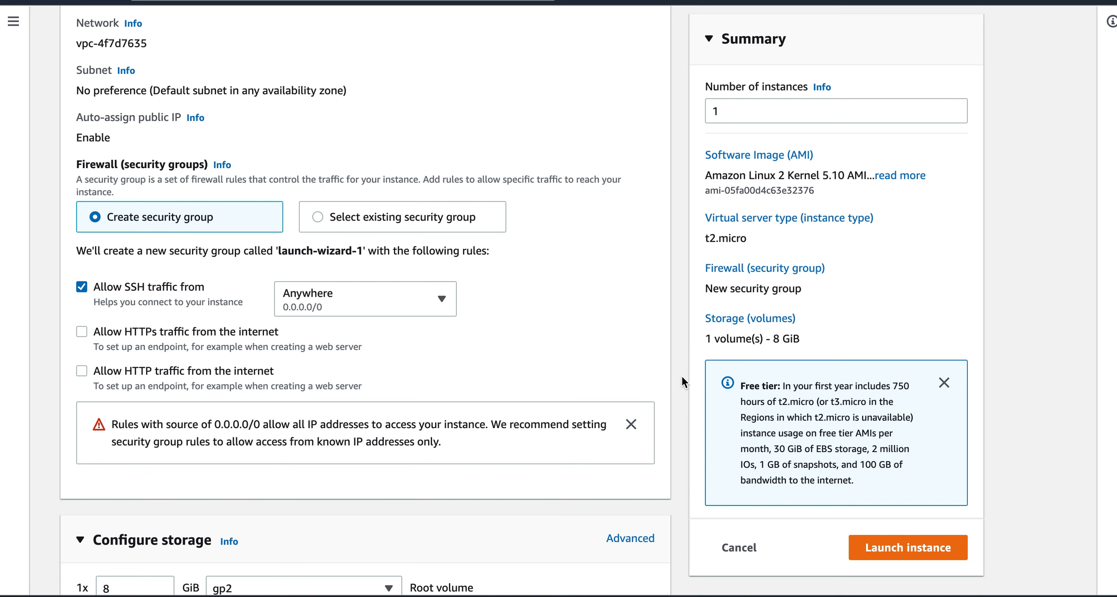
Check the root volume's type options in the storage configuration, and try adding an extra EBS volume before removing it again.
scroll(686, 401, down, 5)
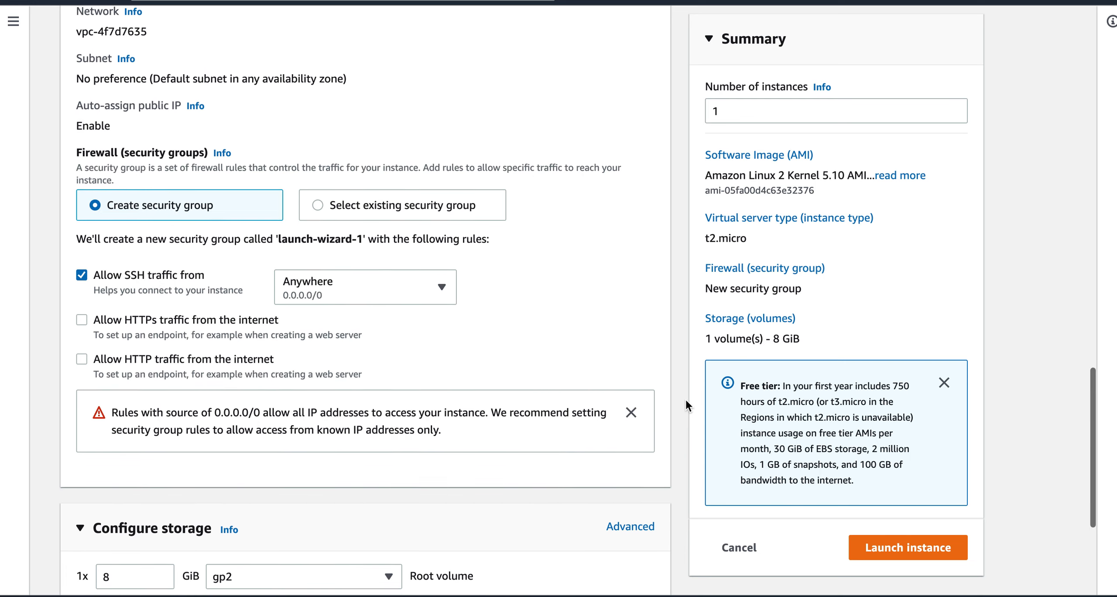
scroll(685, 398, down, 3)
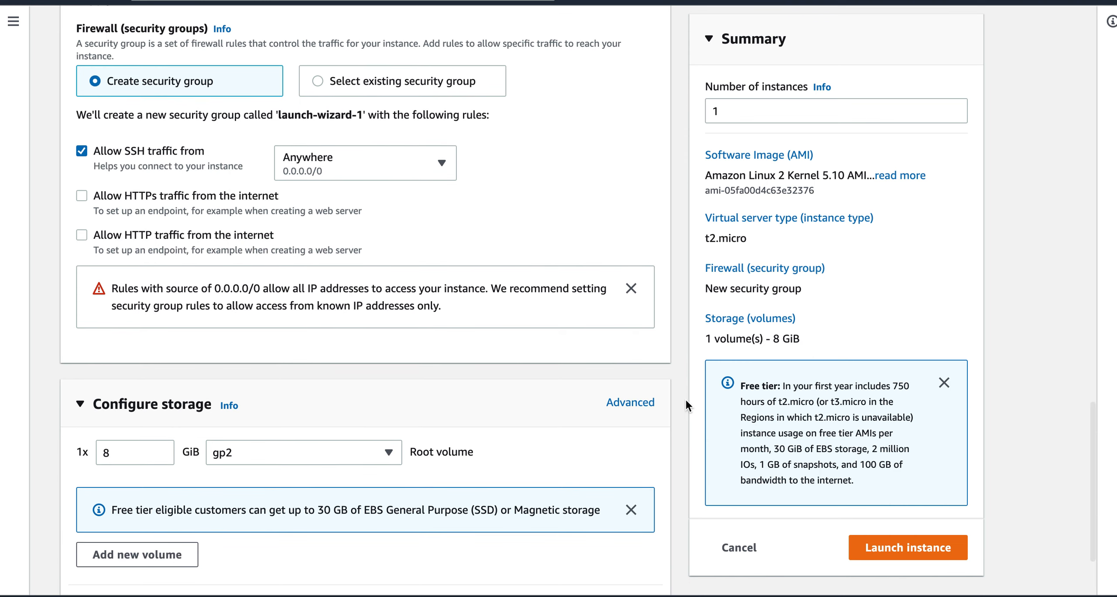
scroll(686, 401, down, 1)
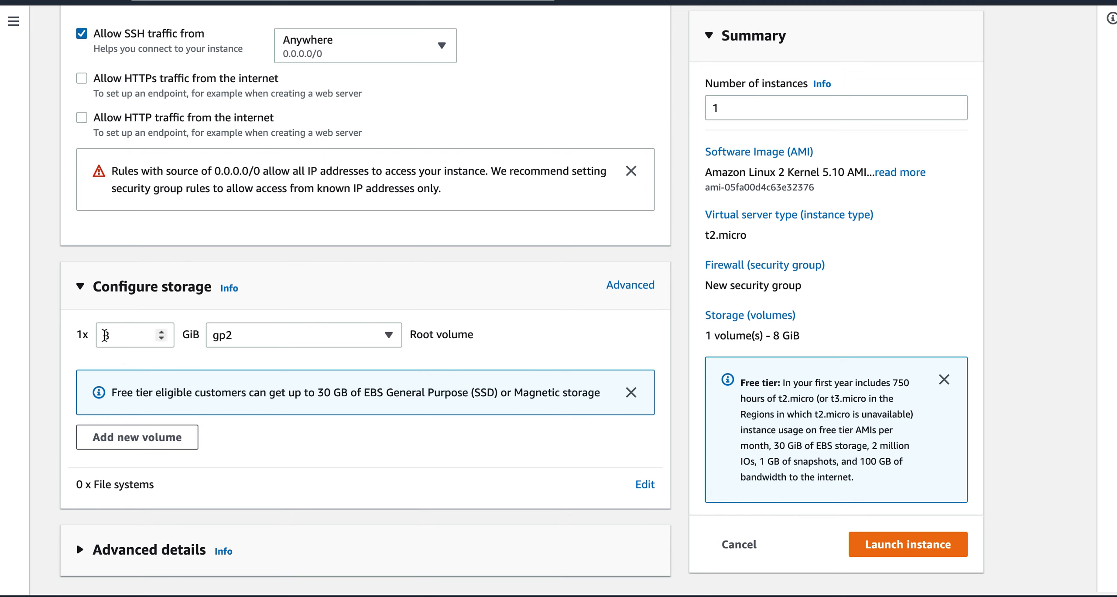
click(388, 341)
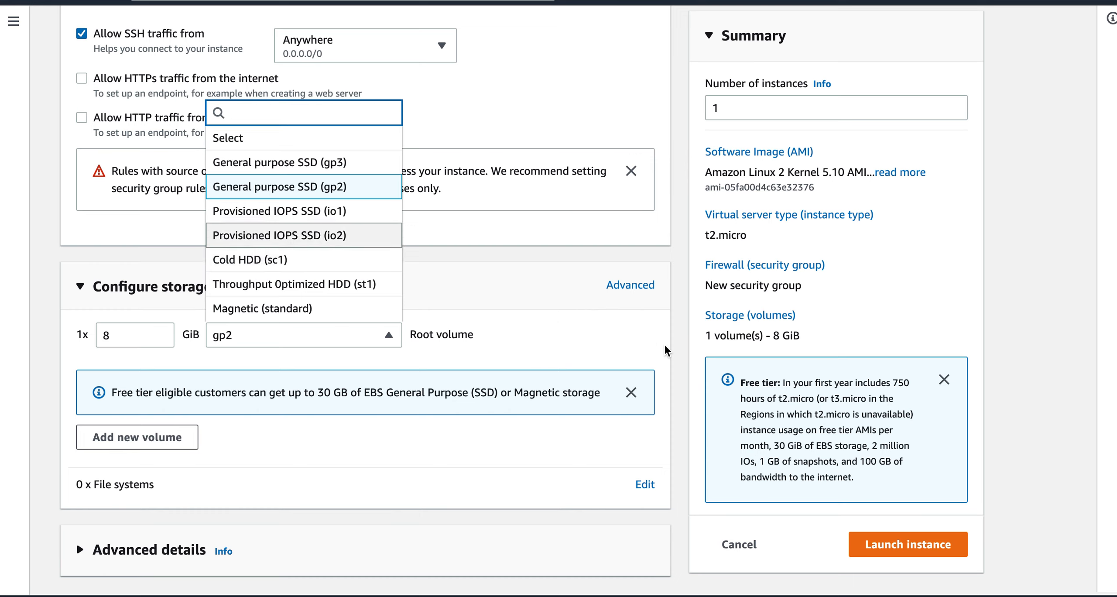
click(677, 353)
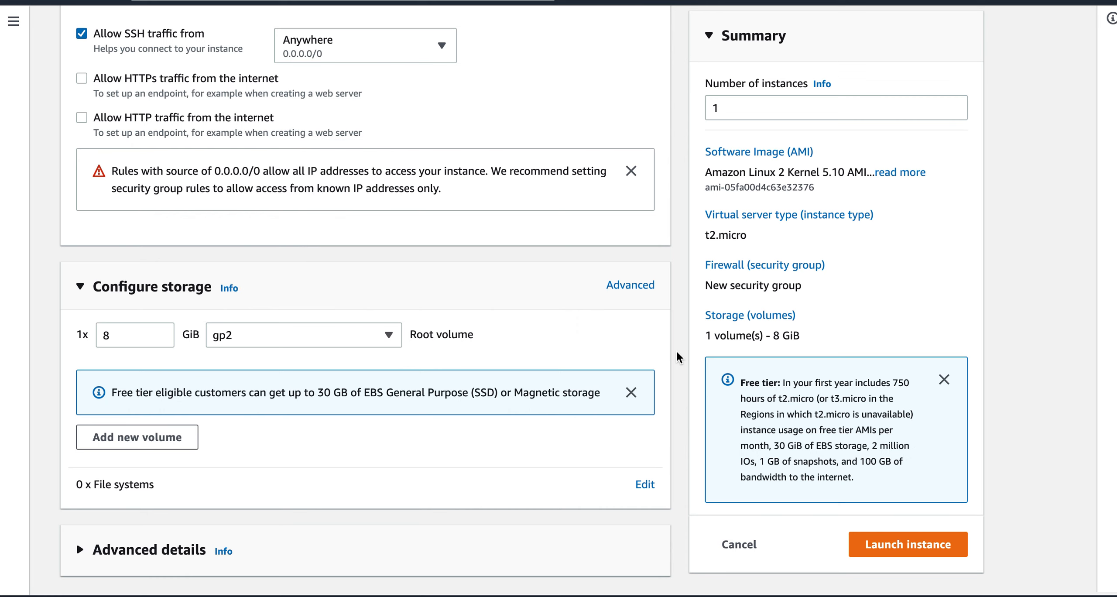
click(192, 447)
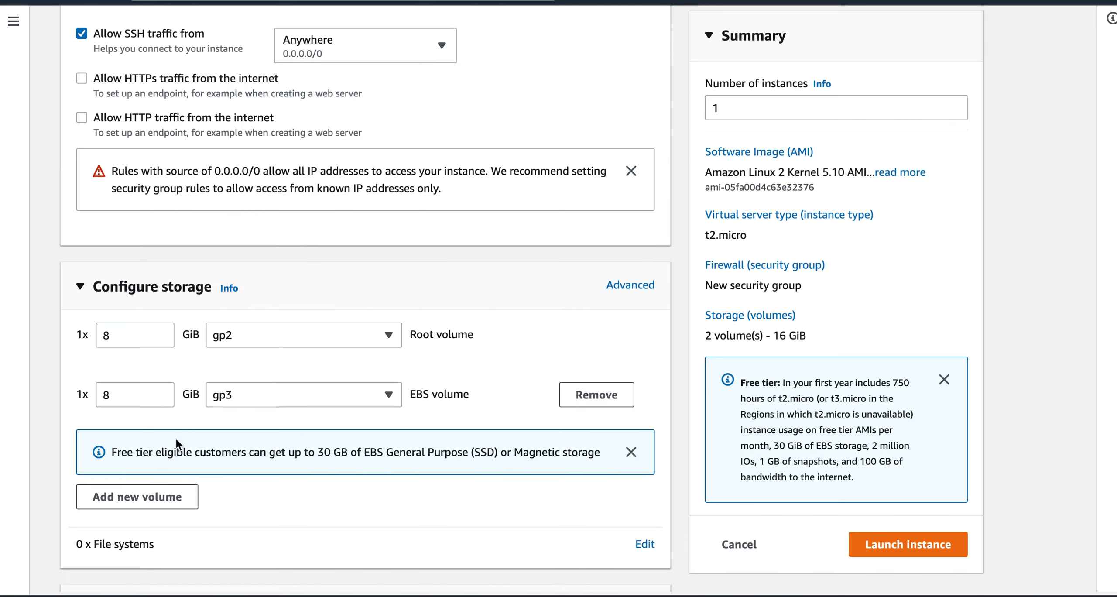
click(599, 395)
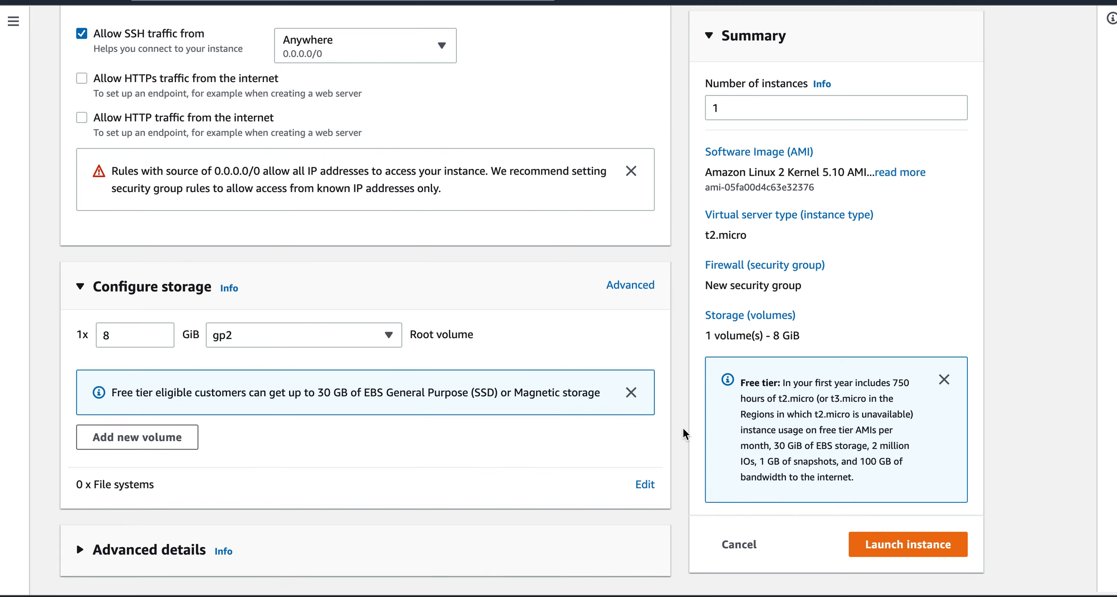
Expand the advanced details and try the Request Spot Instances purchasing option, clearing it again.
click(81, 552)
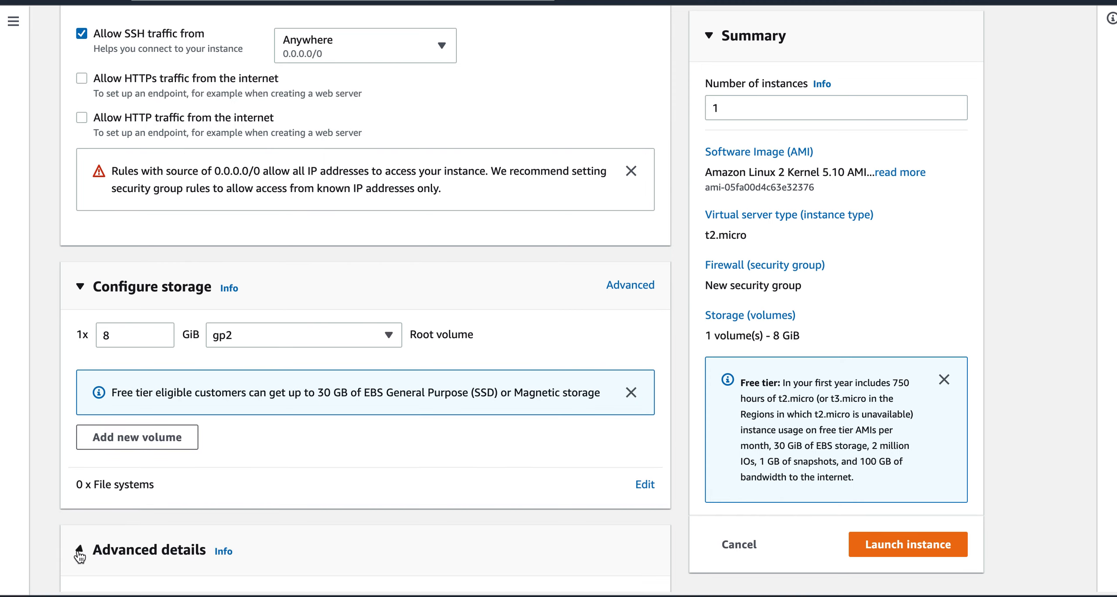
scroll(678, 487, down, 8)
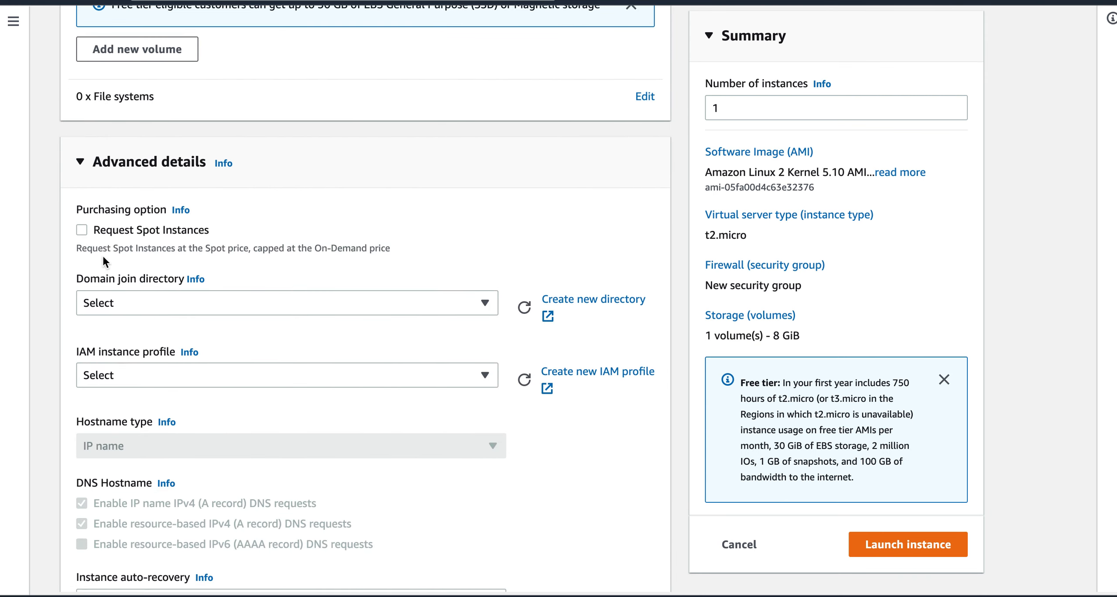
click(81, 230)
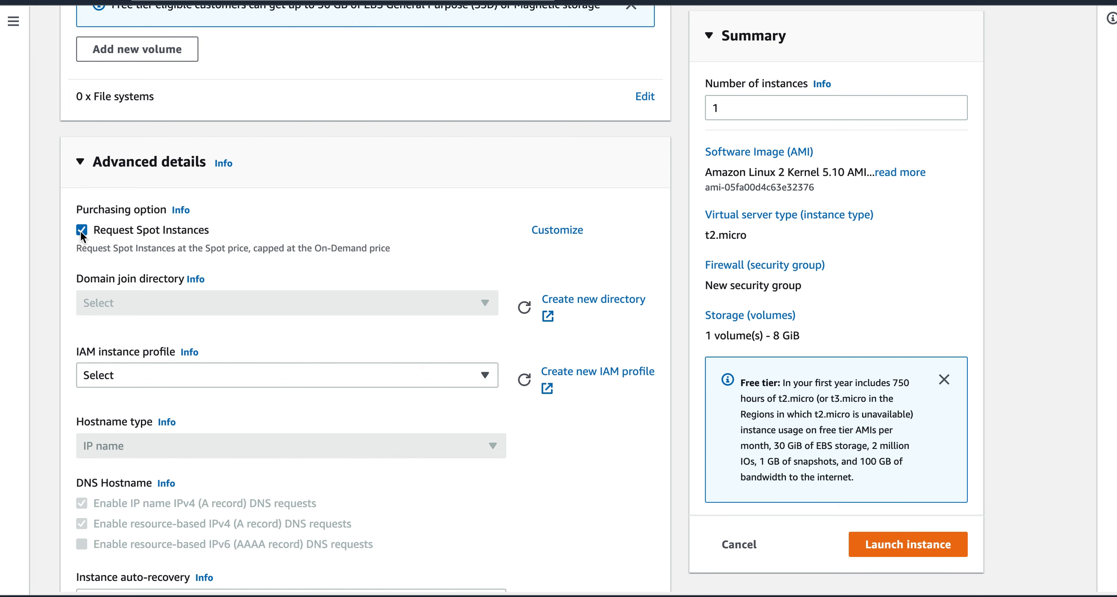
click(81, 230)
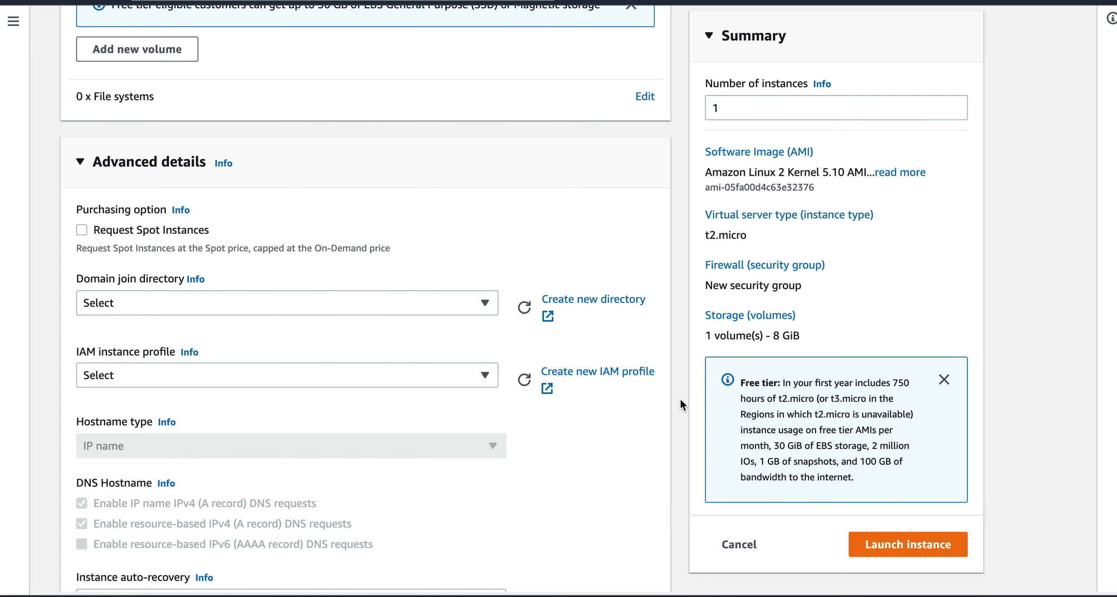
Examine the choices for IAM instance profile, shutdown behavior, Stop - Hibernate behavior and termination protection in the advanced details.
scroll(679, 407, down, 7)
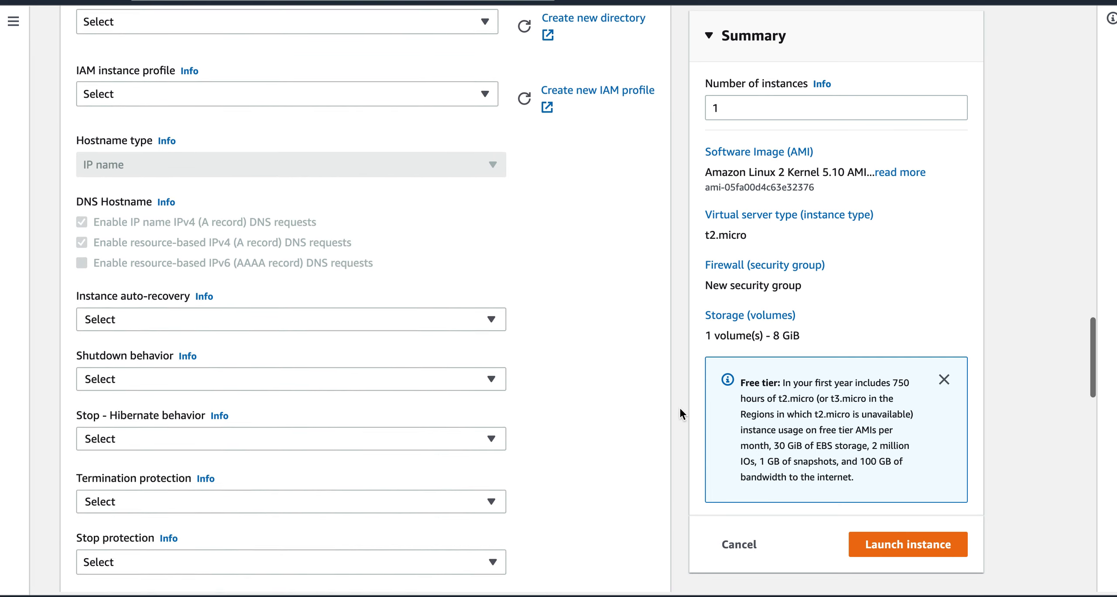
click(478, 77)
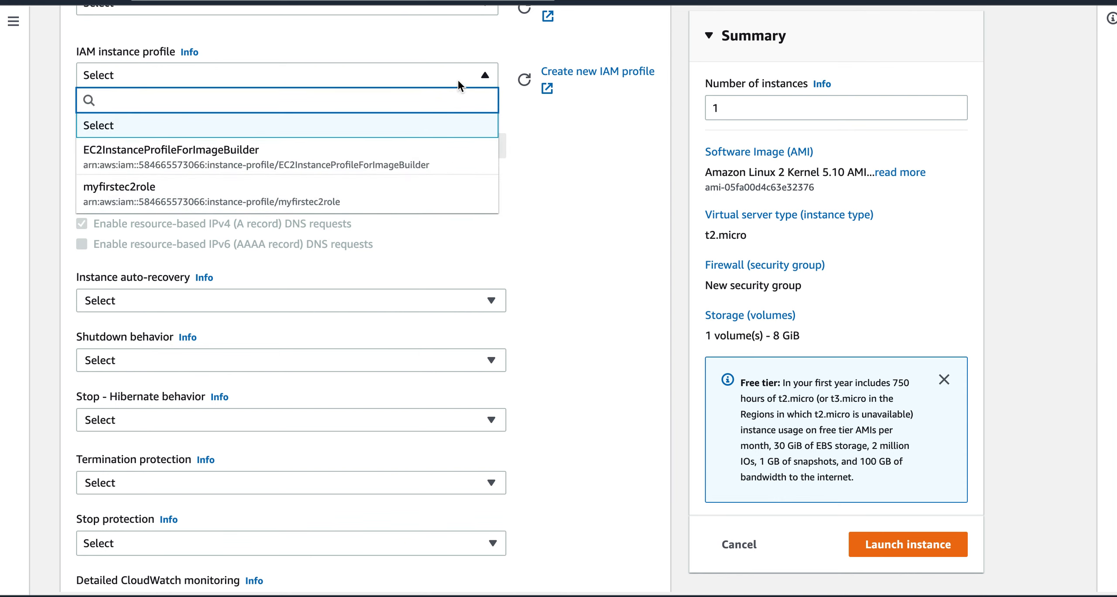
click(459, 83)
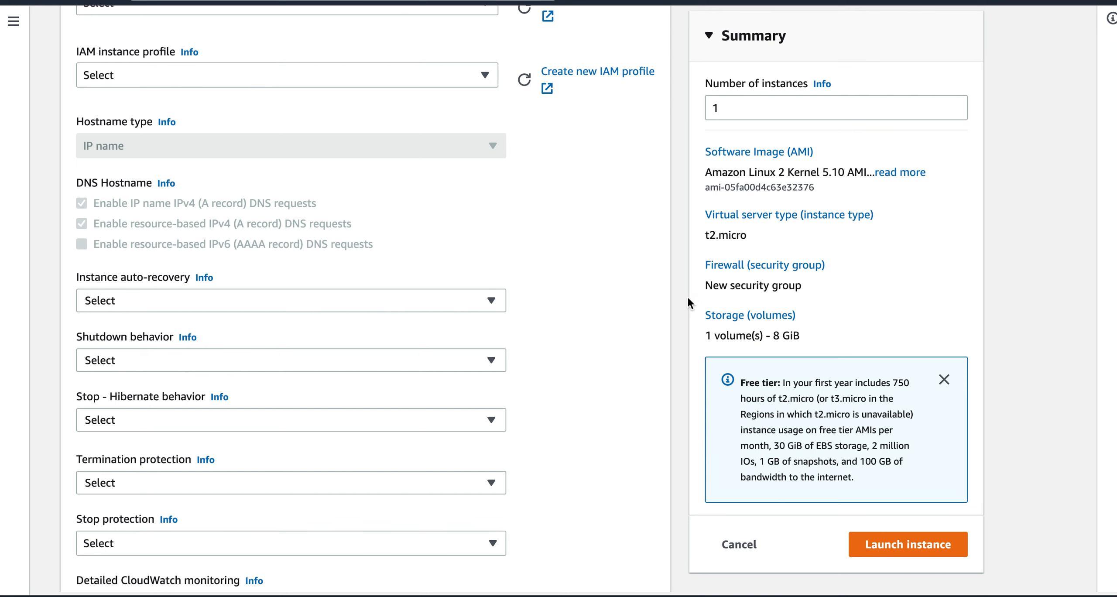
scroll(678, 323, down, 3)
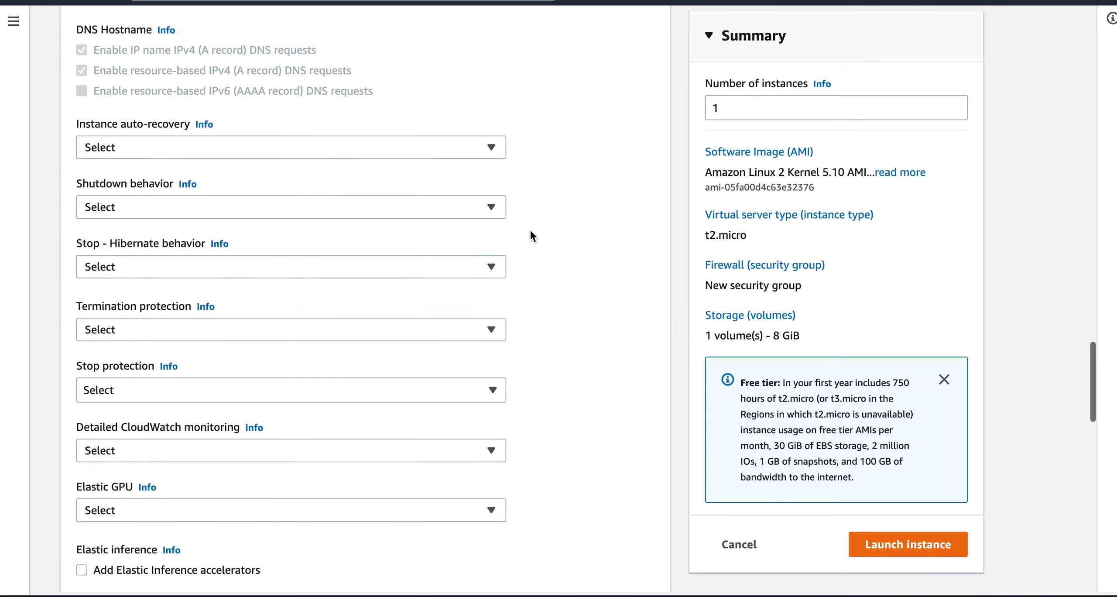
click(477, 204)
click(479, 206)
scroll(602, 248, down, 1)
click(461, 204)
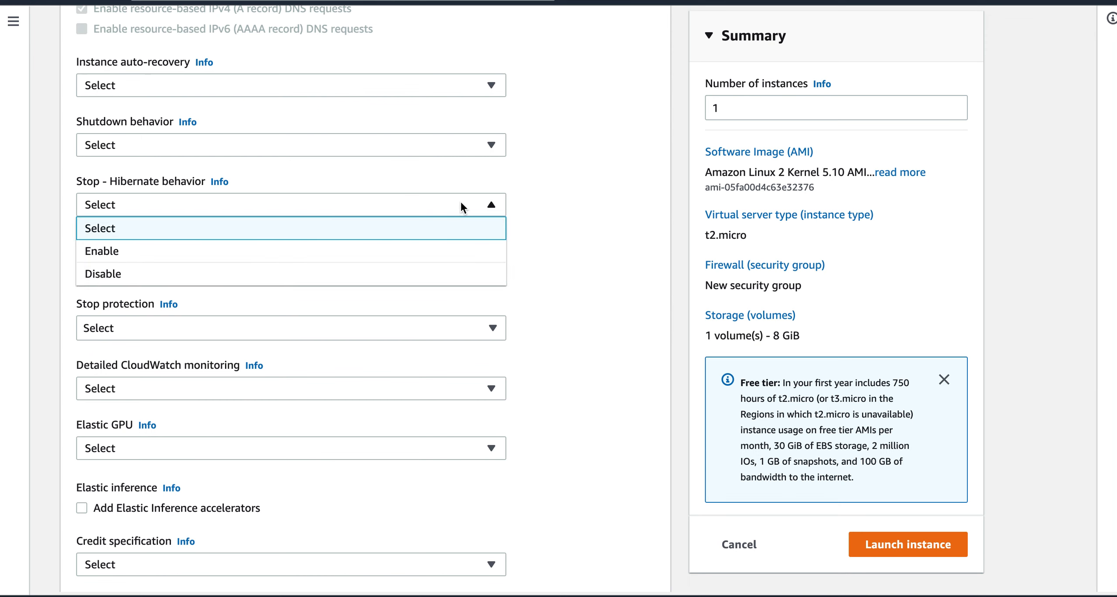
click(462, 205)
scroll(628, 273, down, 1)
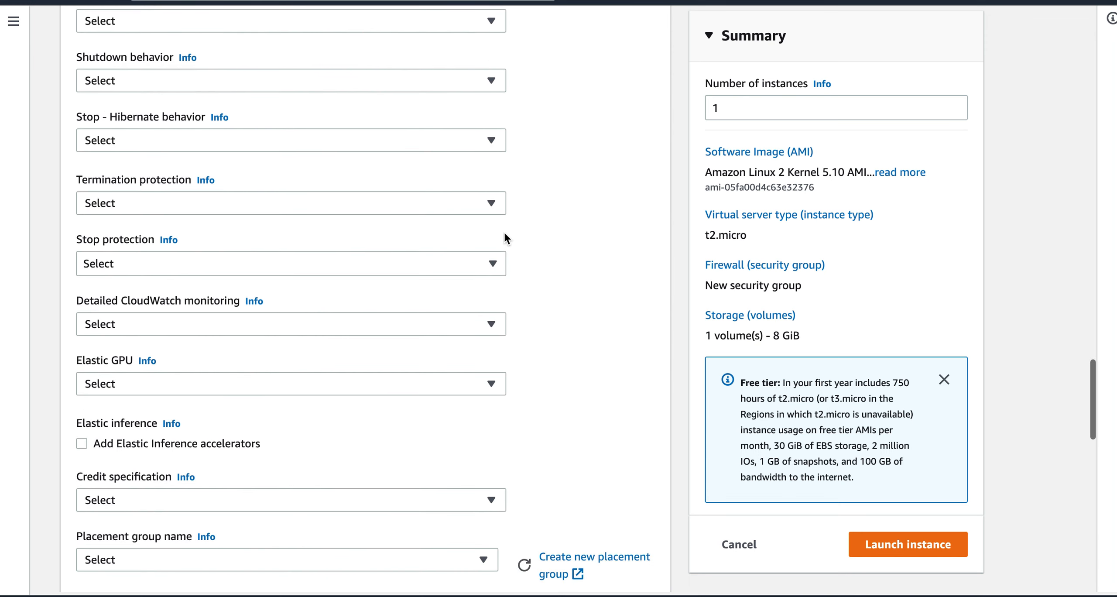
click(450, 207)
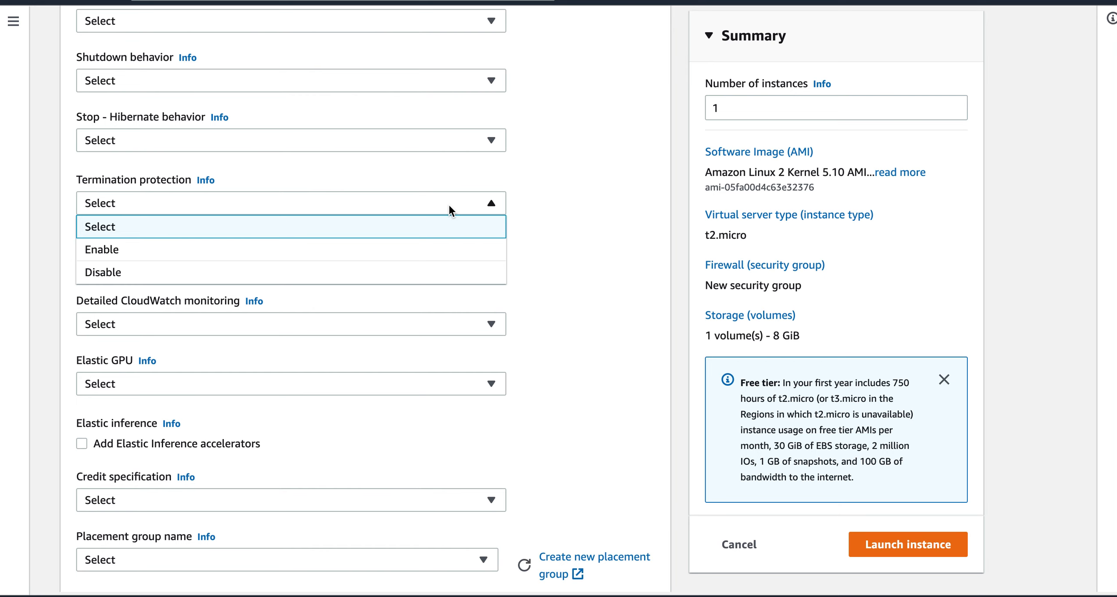
click(450, 207)
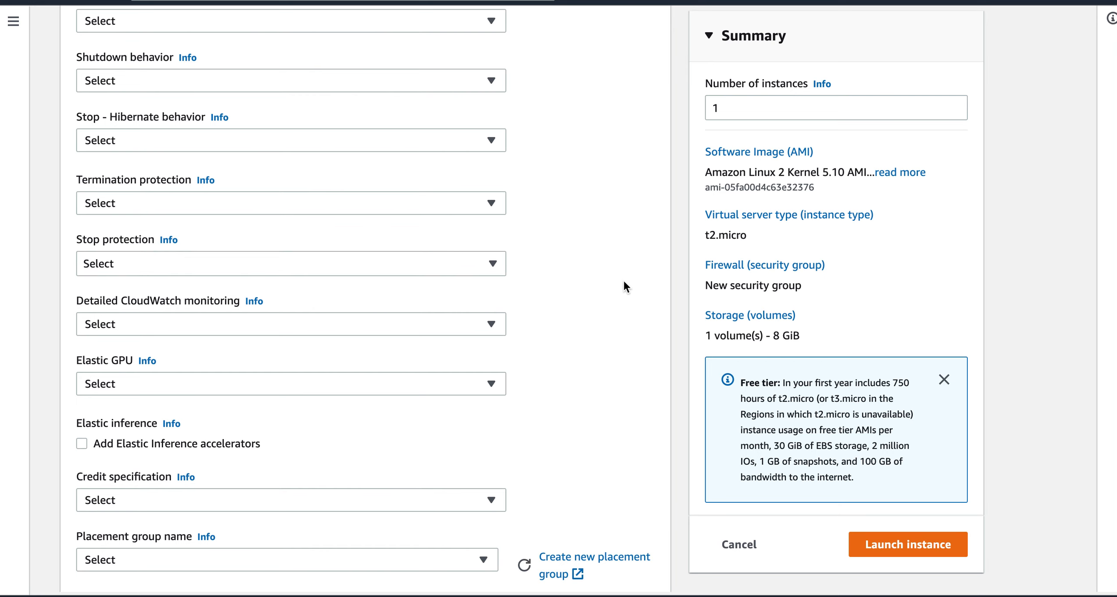
Review the monitoring, GPU and inference settings in the advanced details, and check the options offered for Credit specification.
scroll(625, 281, down, 2)
scroll(624, 281, down, 1)
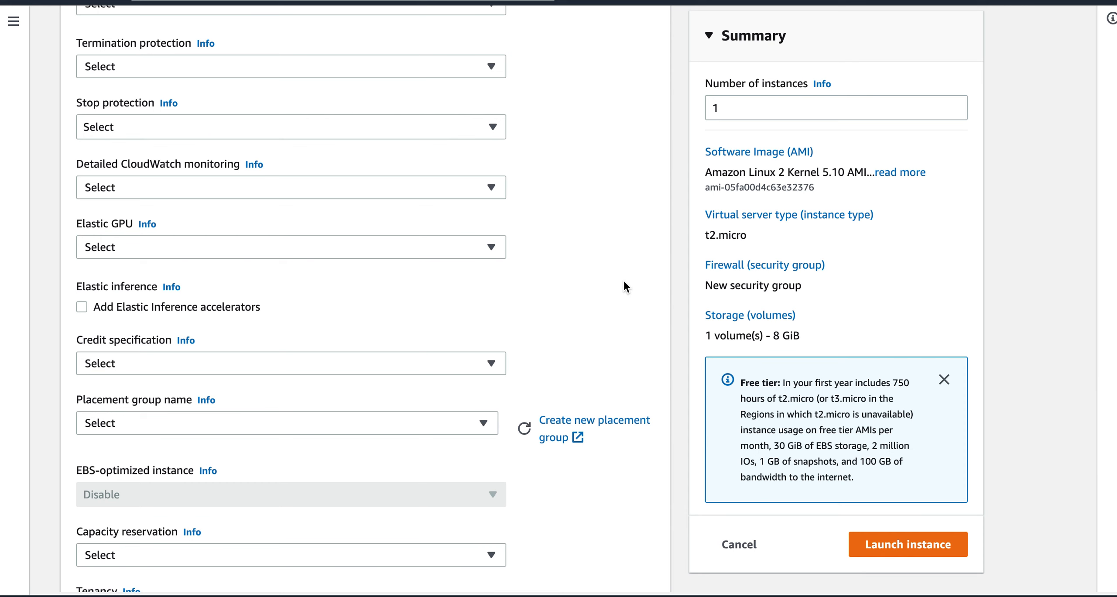
scroll(624, 282, down, 2)
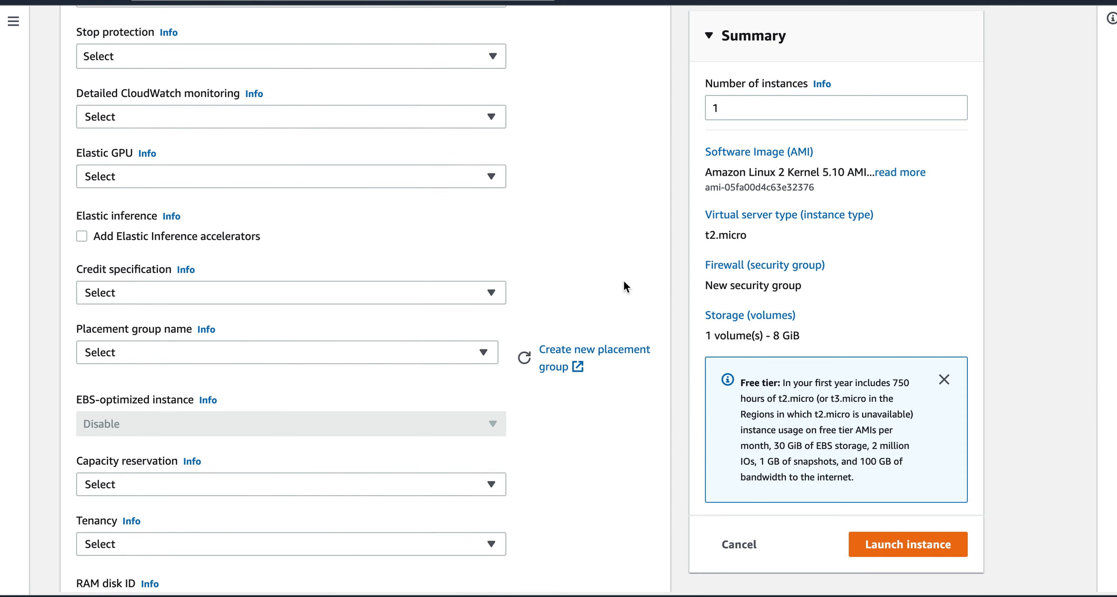
scroll(648, 279, down, 3)
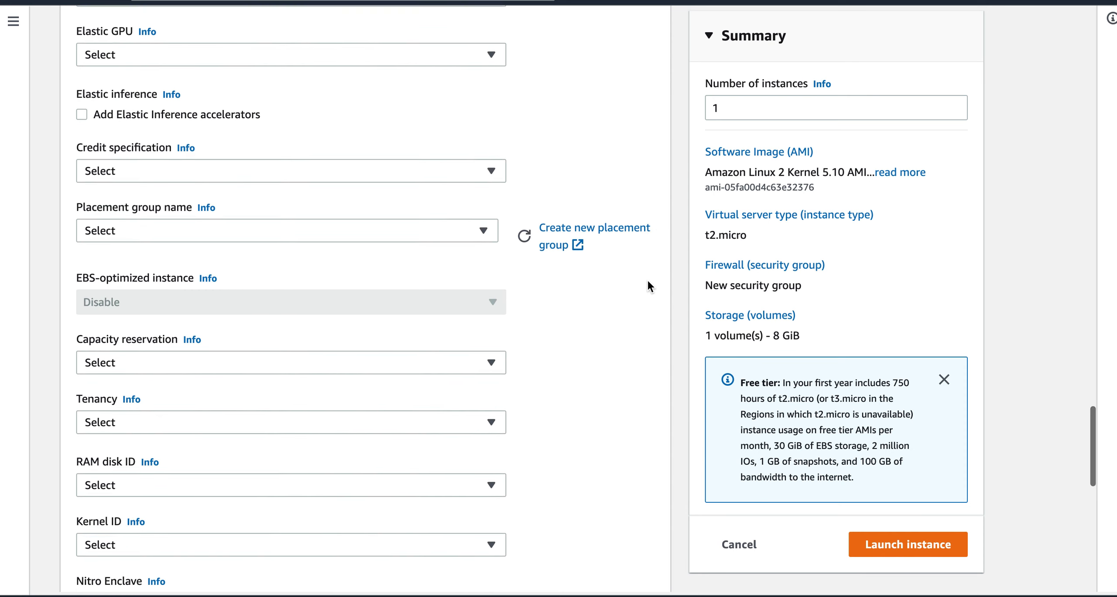
click(416, 168)
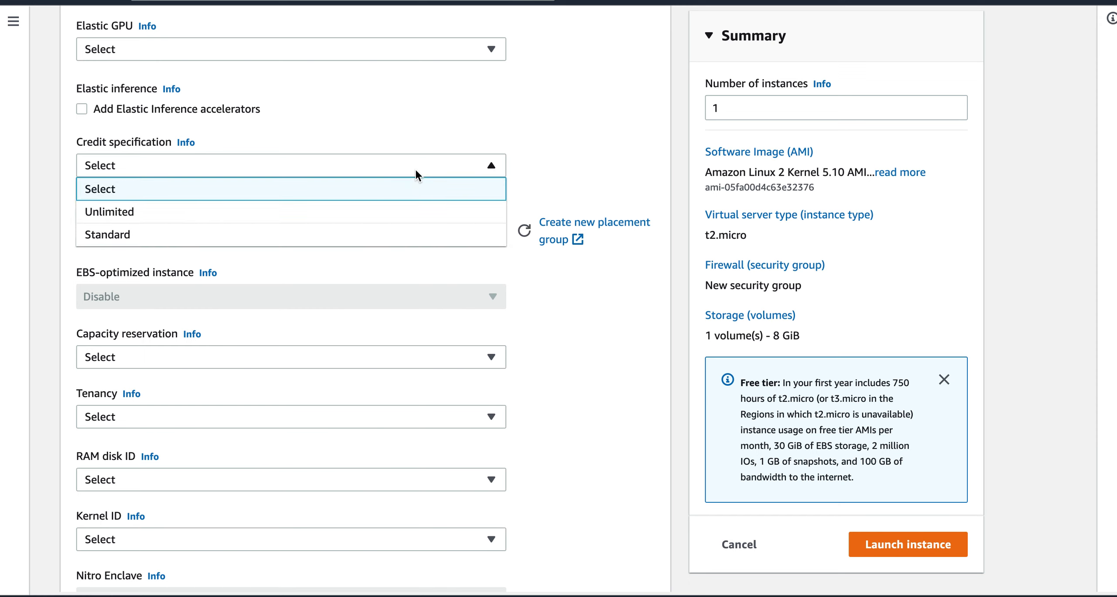
click(676, 185)
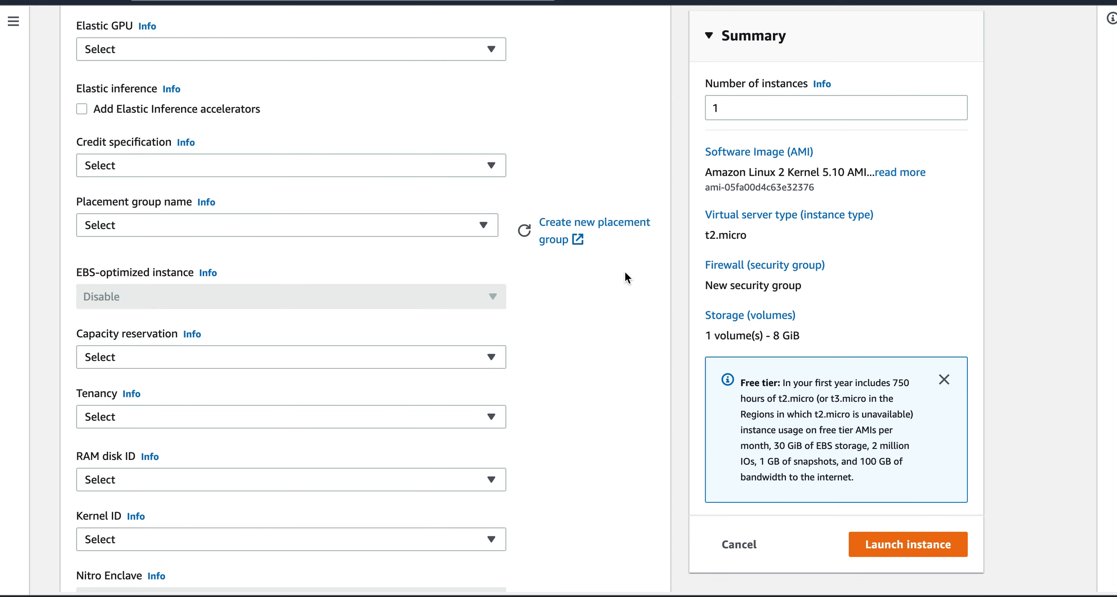
Review the remaining advanced details, from placement group and tenancy to the metadata options and user data, and recheck the earlier settings.
scroll(682, 338, down, 4)
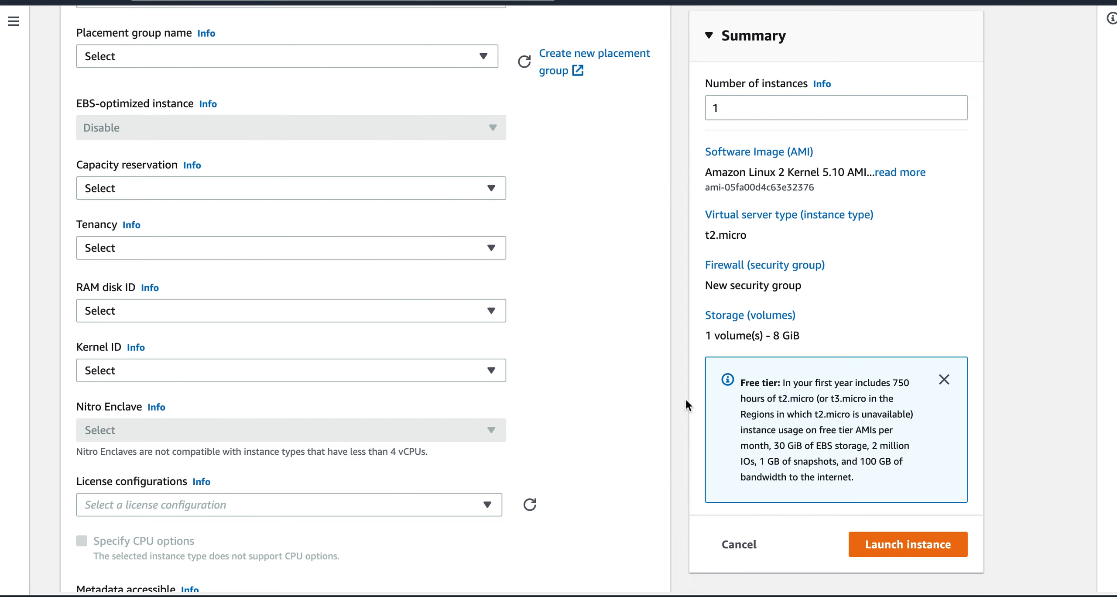
scroll(685, 398, down, 10)
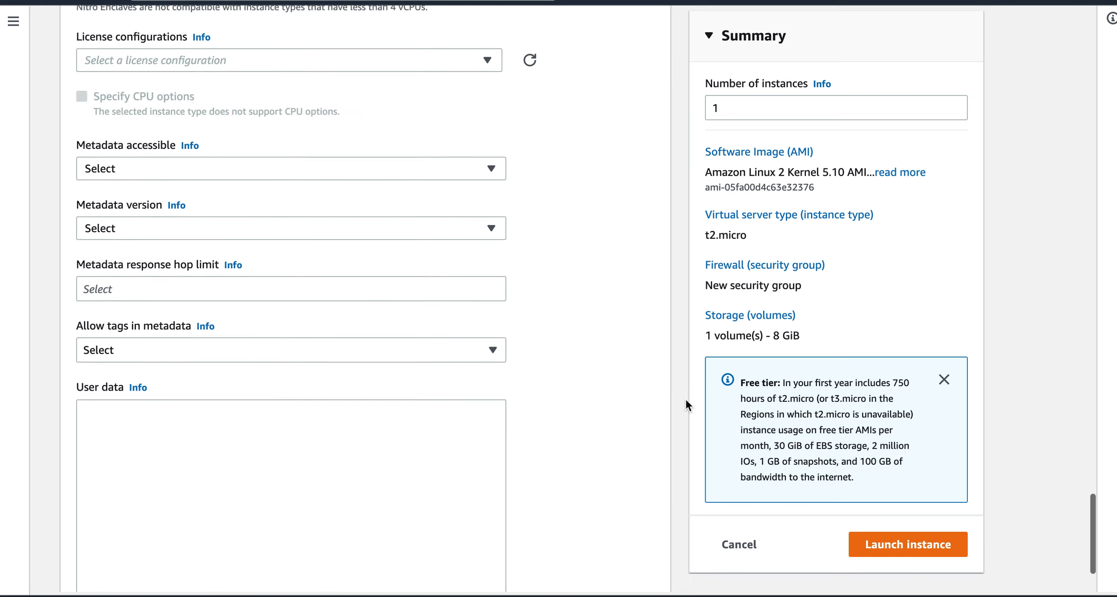
scroll(685, 399, down, 3)
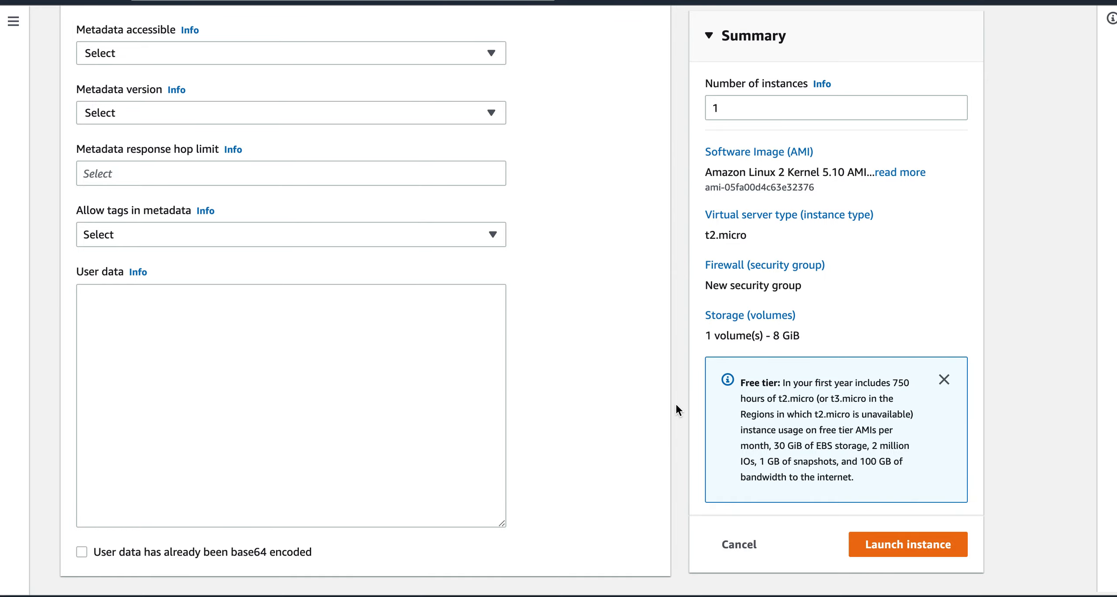
scroll(676, 403, up, 15)
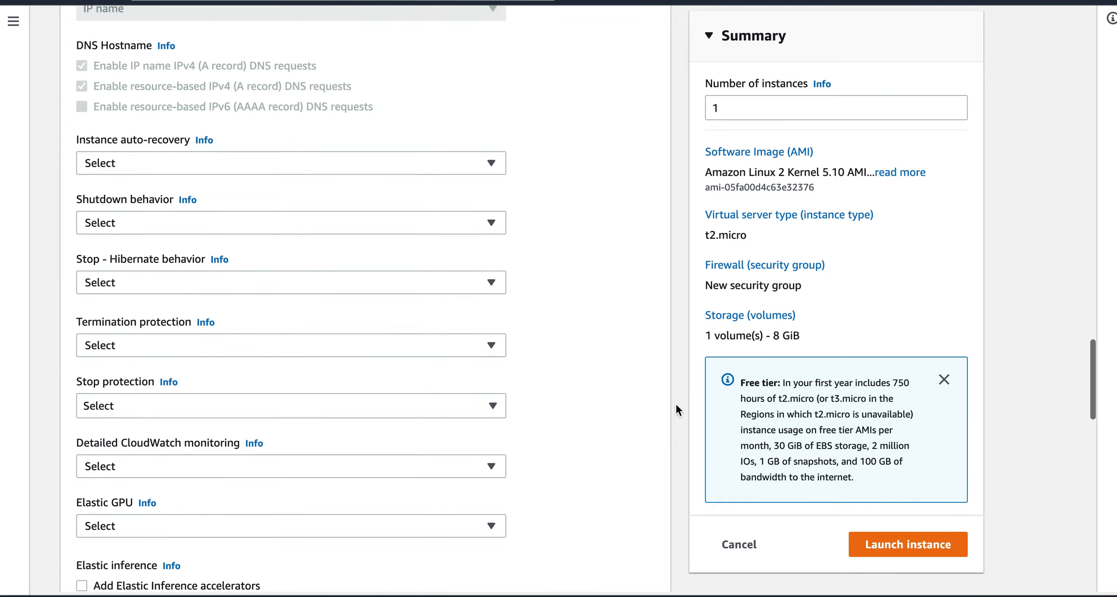
scroll(675, 403, up, 15)
scroll(676, 403, down, 10)
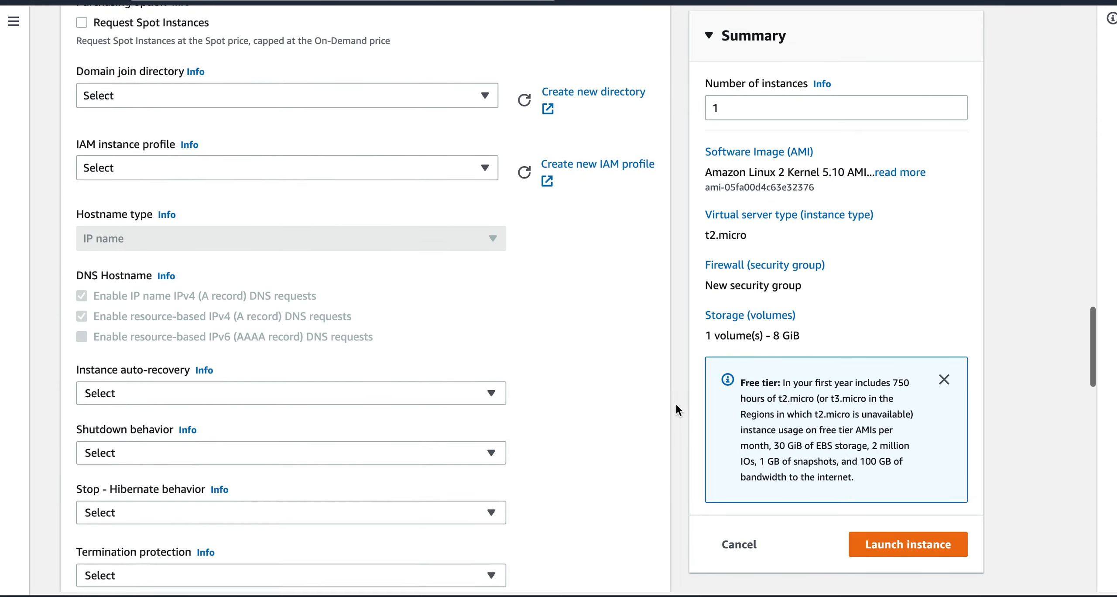
Launch the configured instance and open it in the instances list.
scroll(675, 404, down, 7)
click(915, 559)
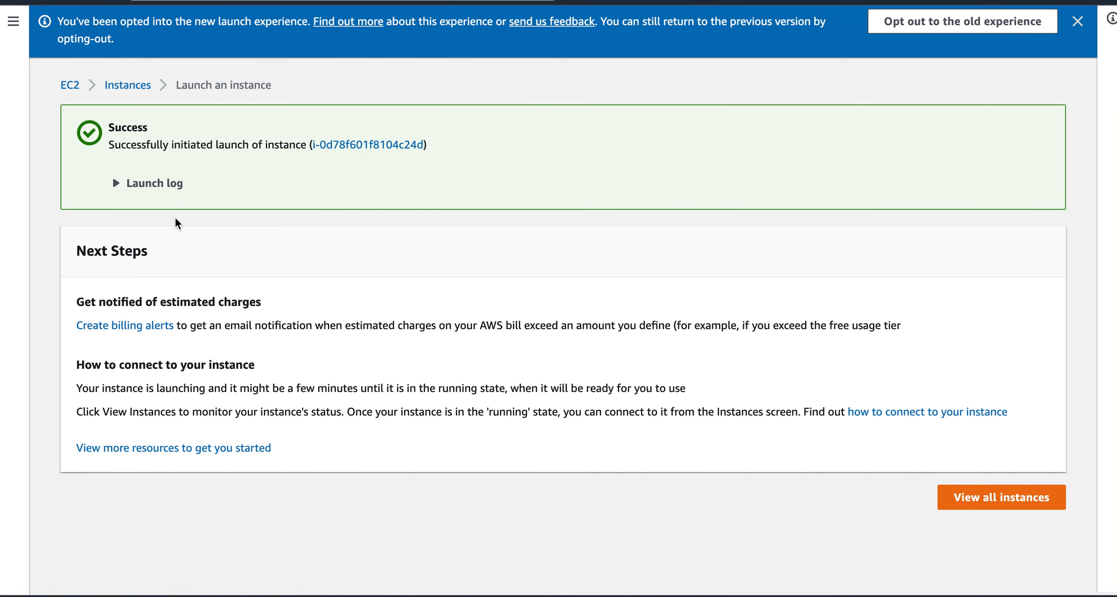
click(343, 145)
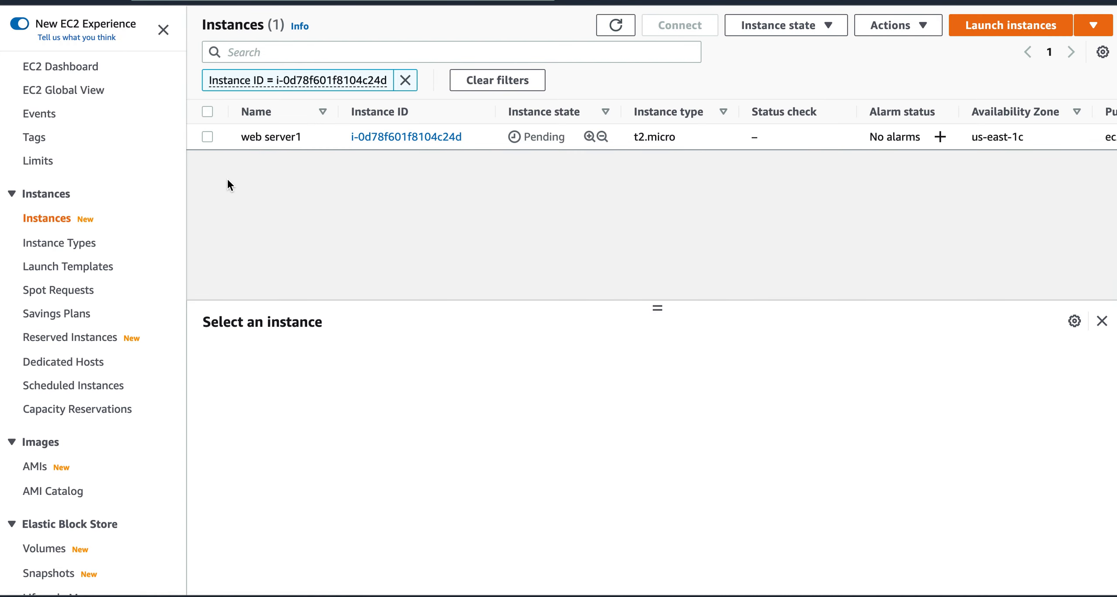
Select web server1 and examine its columns in the instances list, from instance state to security group, key name and launch time.
click(206, 137)
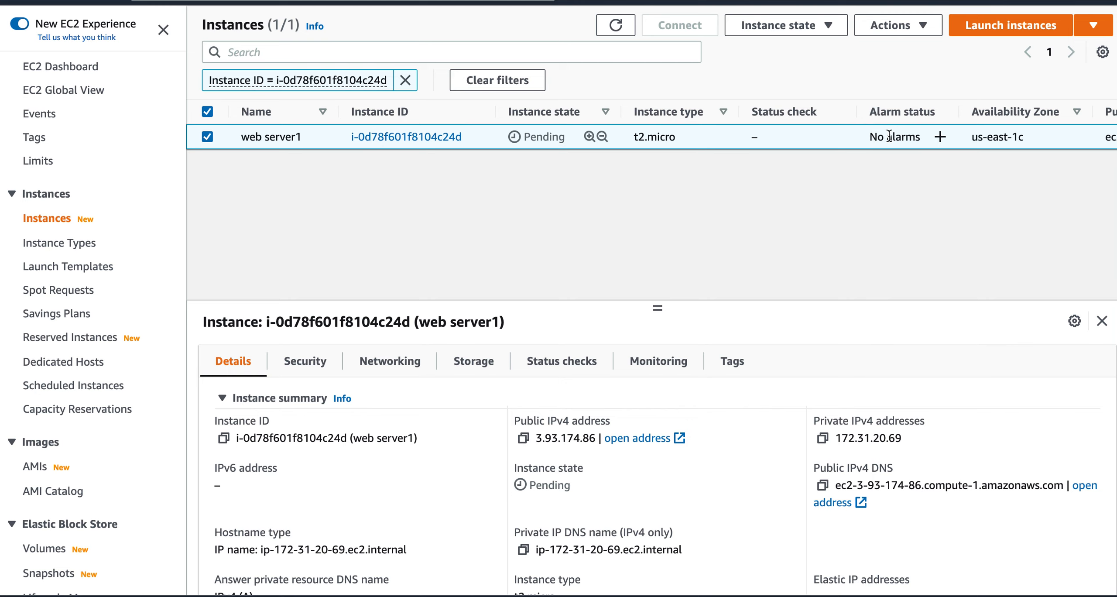
scroll(889, 136, right, 5)
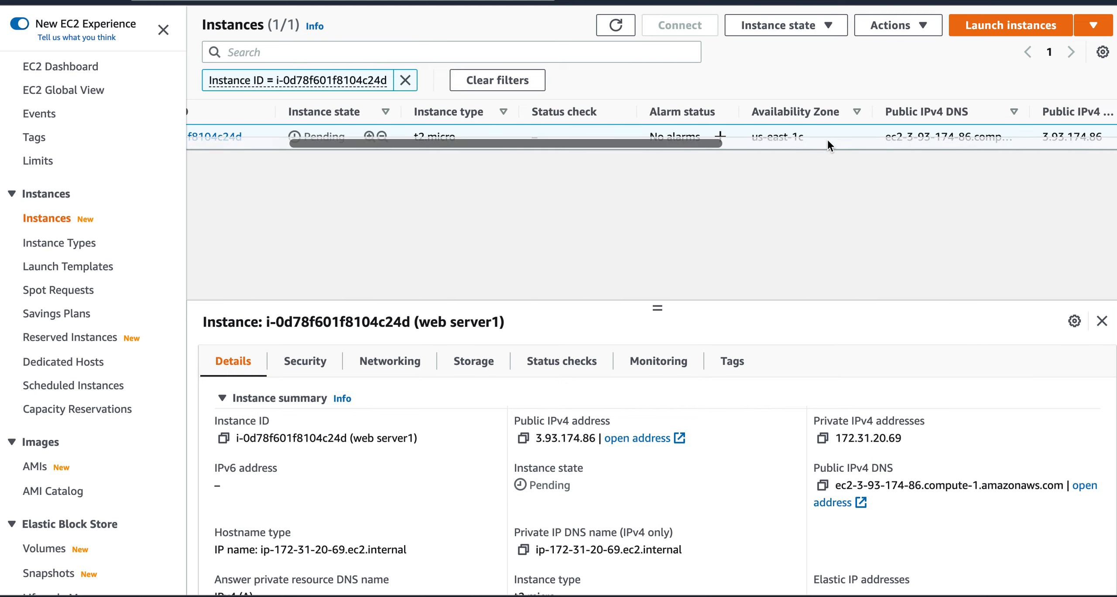
scroll(827, 140, right, 8)
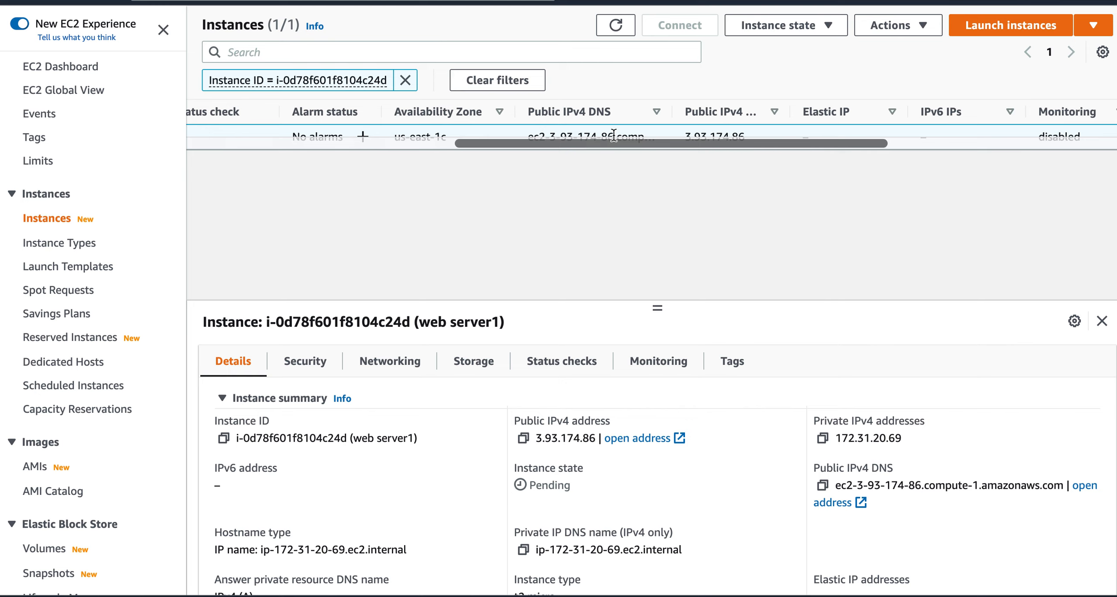
scroll(614, 136, right, 8)
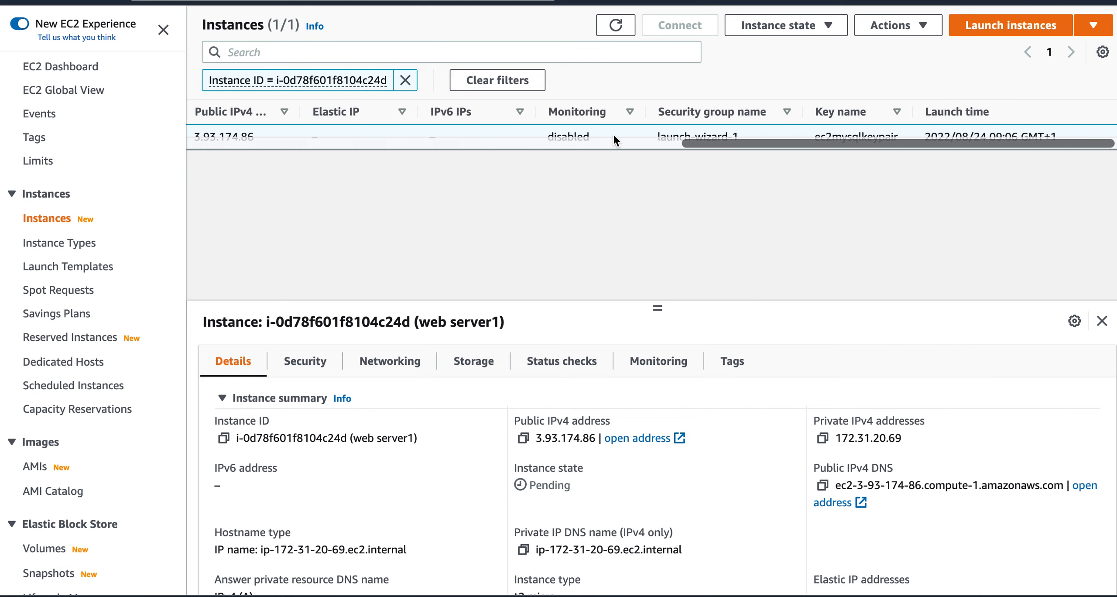
scroll(613, 138, left, 20)
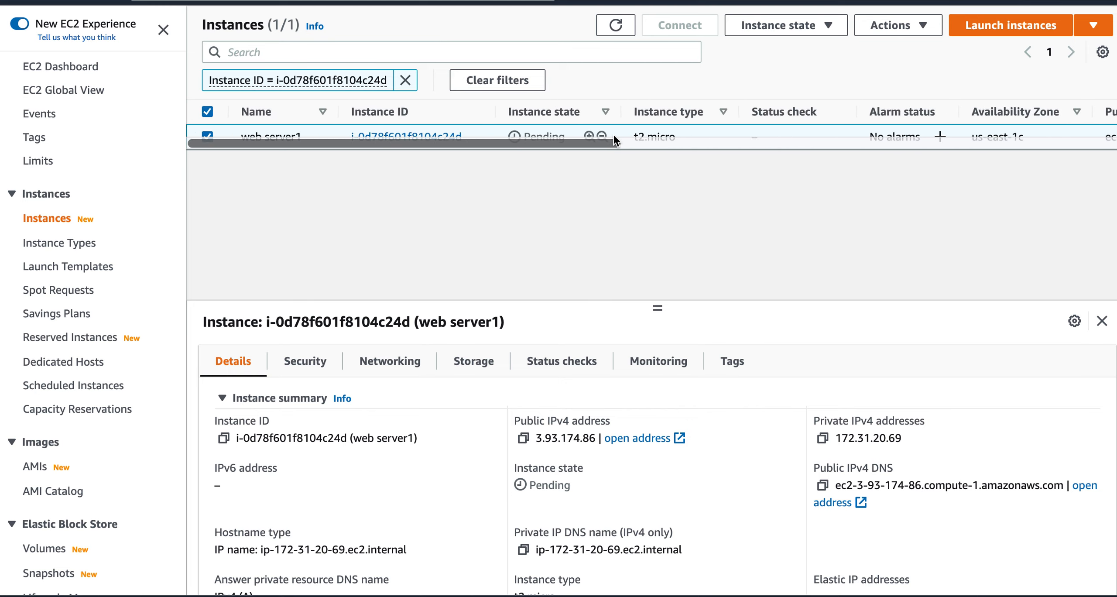
scroll(684, 261, down, 2)
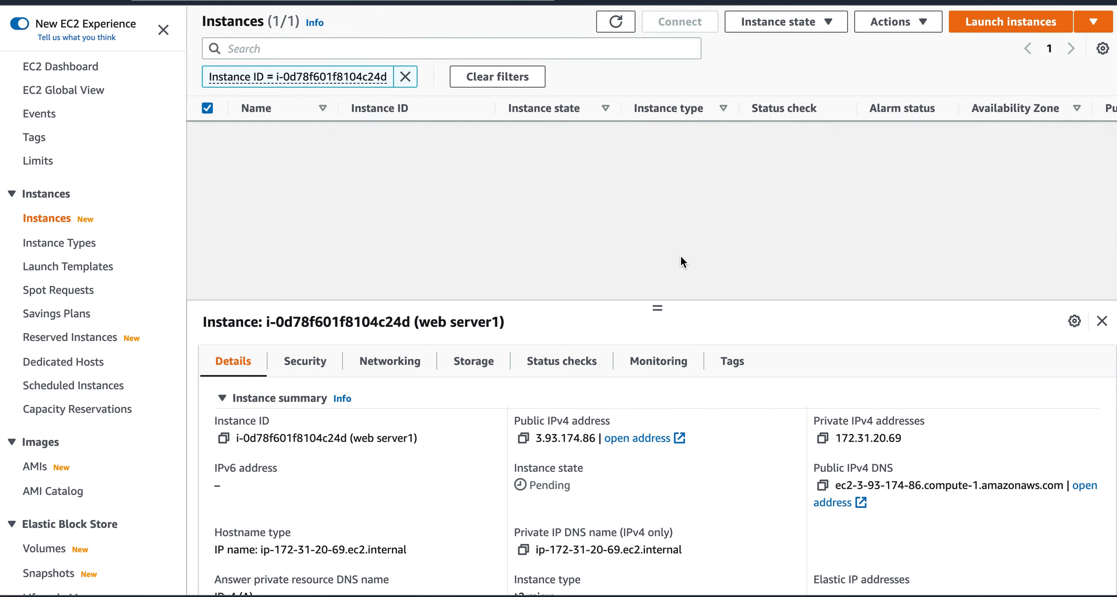
scroll(660, 312, up, 2)
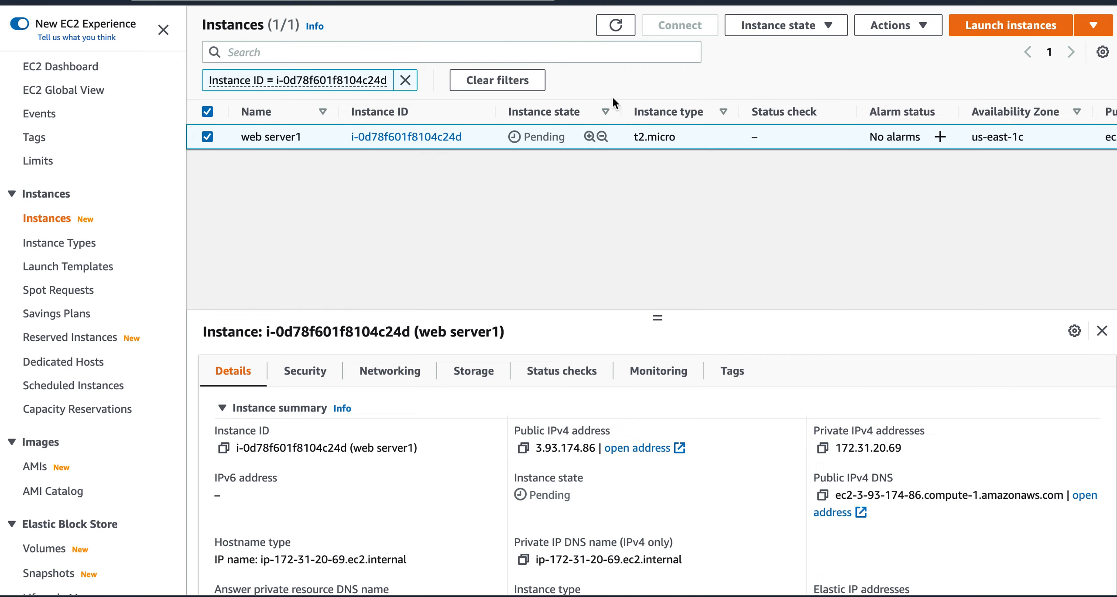
Refresh the instances list to update web server1's state, reselecting the instance and enlarging its details pane.
click(616, 25)
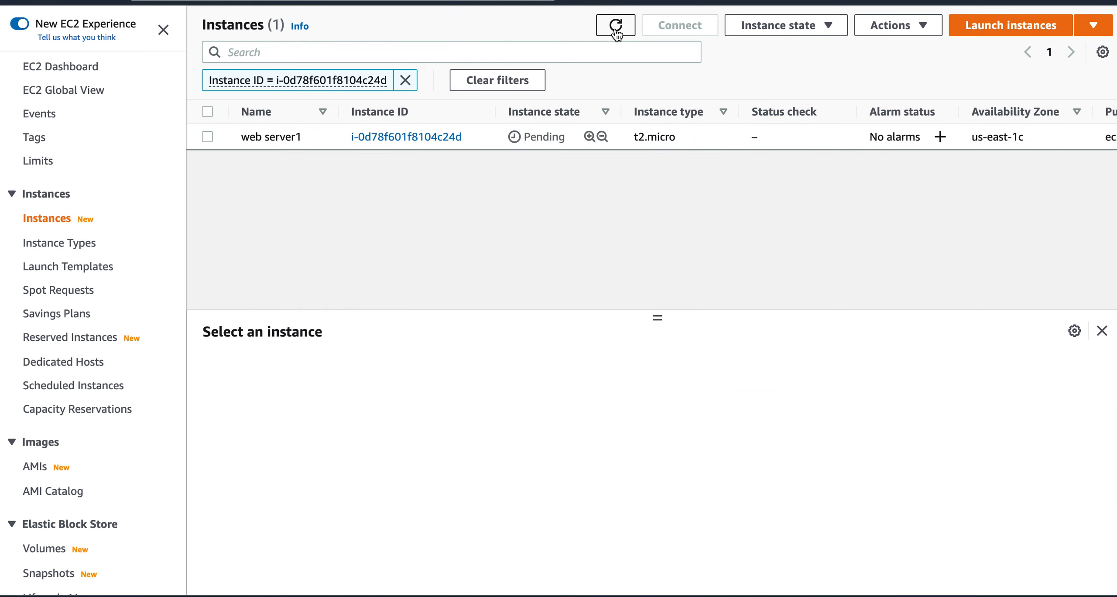
click(616, 26)
click(208, 138)
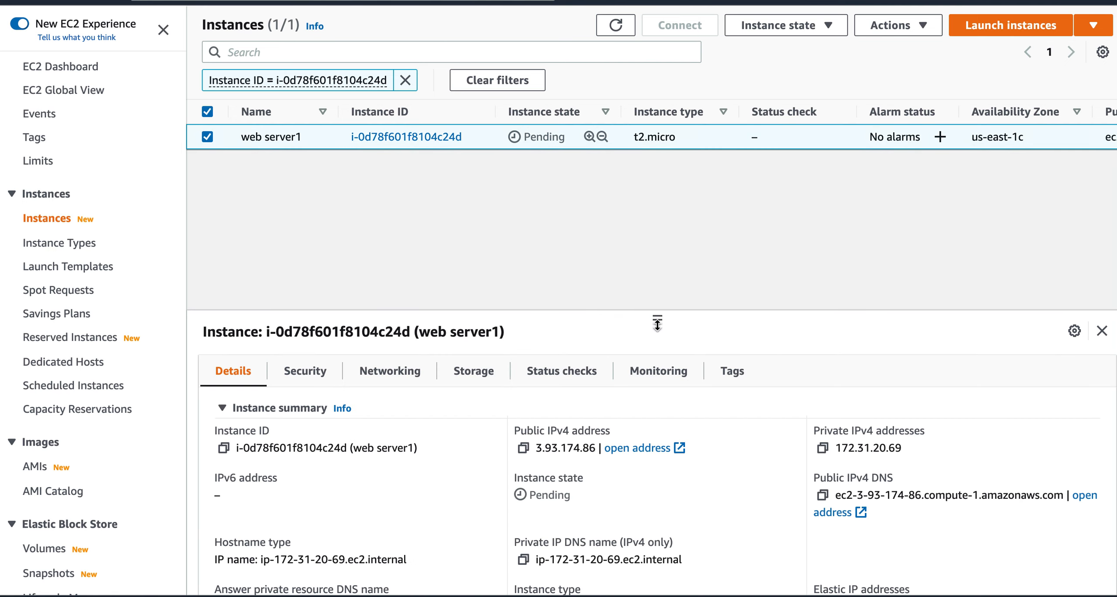
drag(657, 323, 657, 250)
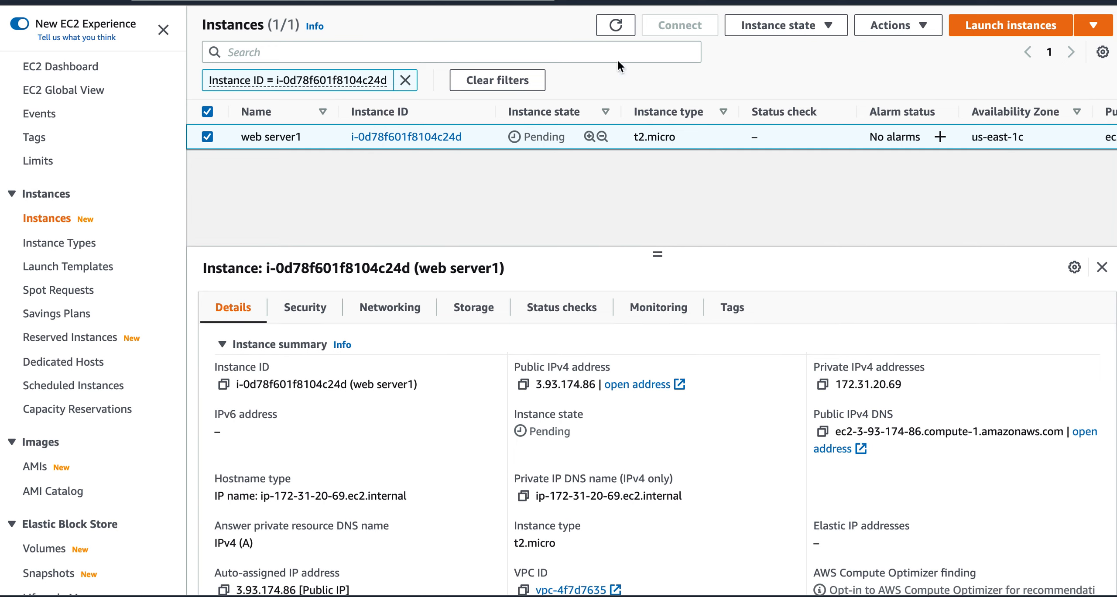
click(616, 24)
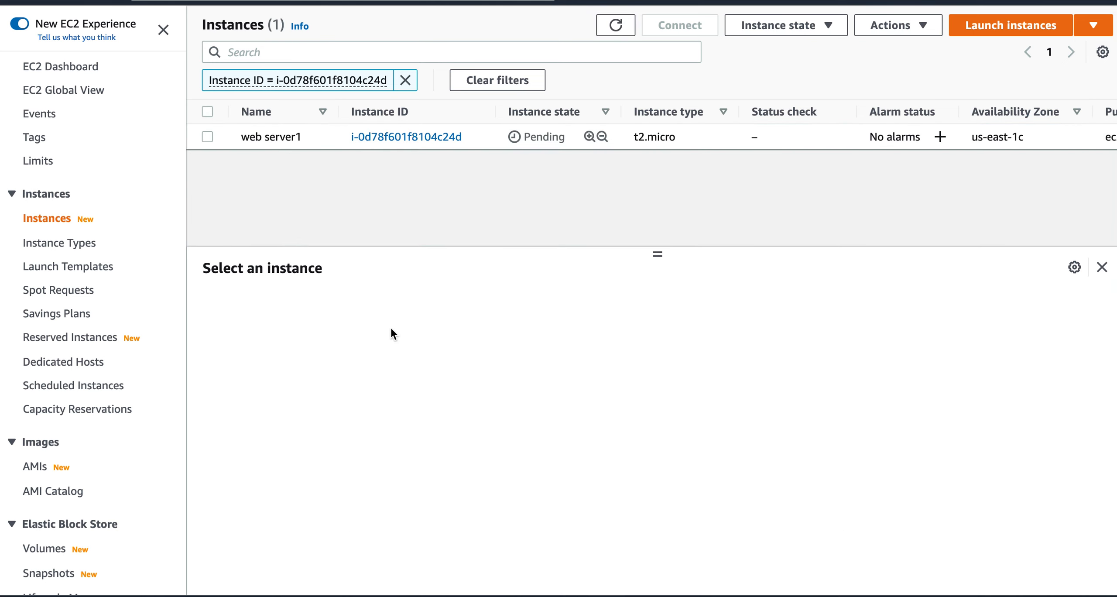
click(209, 136)
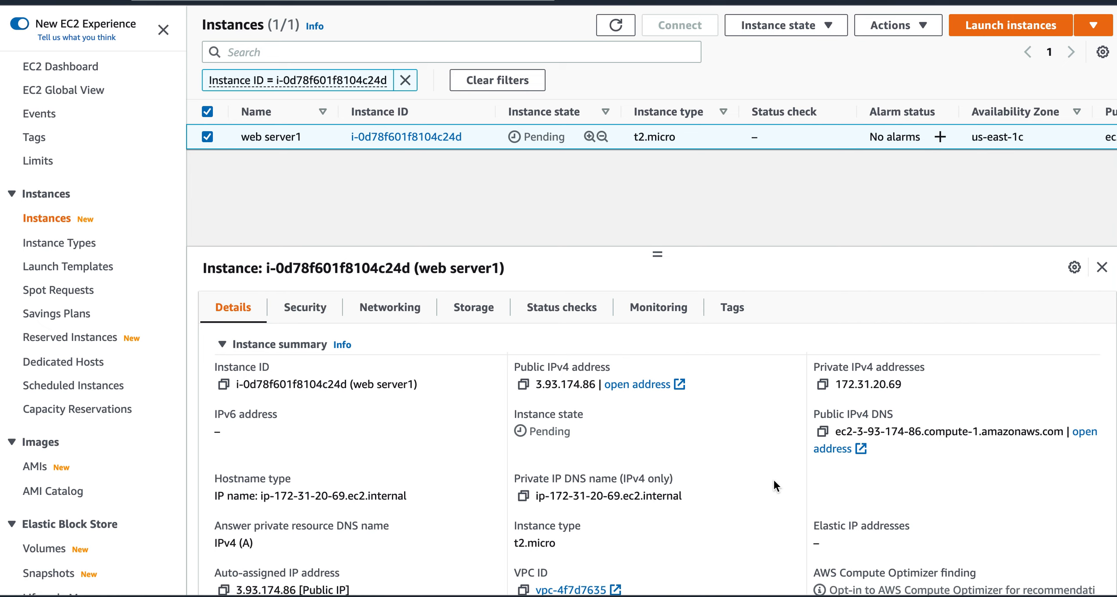
Examine web server1's instance summary and details, including IP addresses, VPC, AMI, key pair, virtualization and capacity reservation.
scroll(774, 481, down, 4)
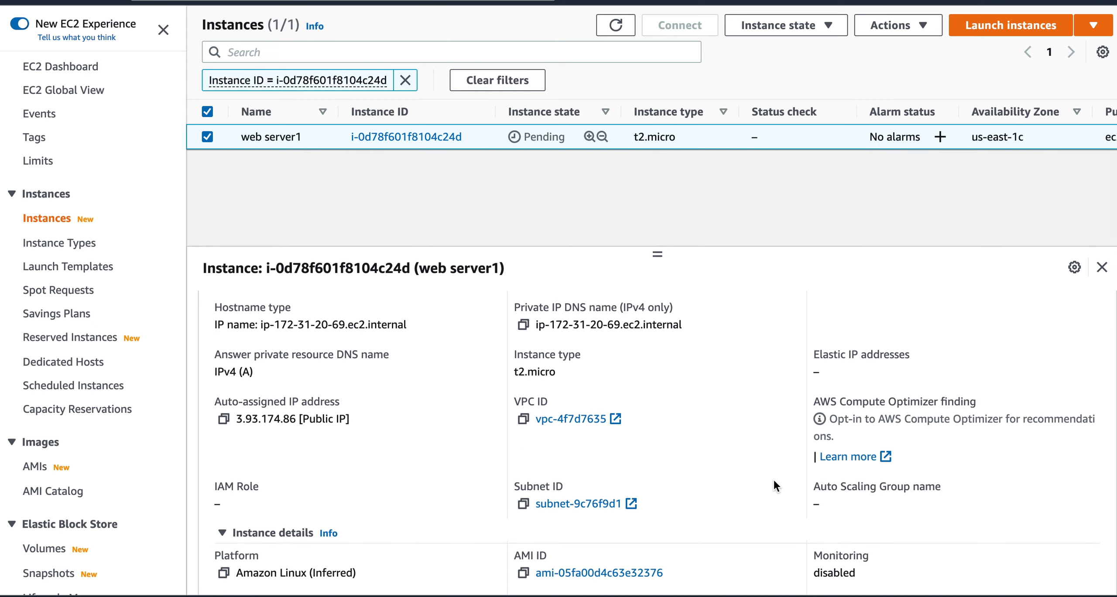
scroll(774, 480, down, 3)
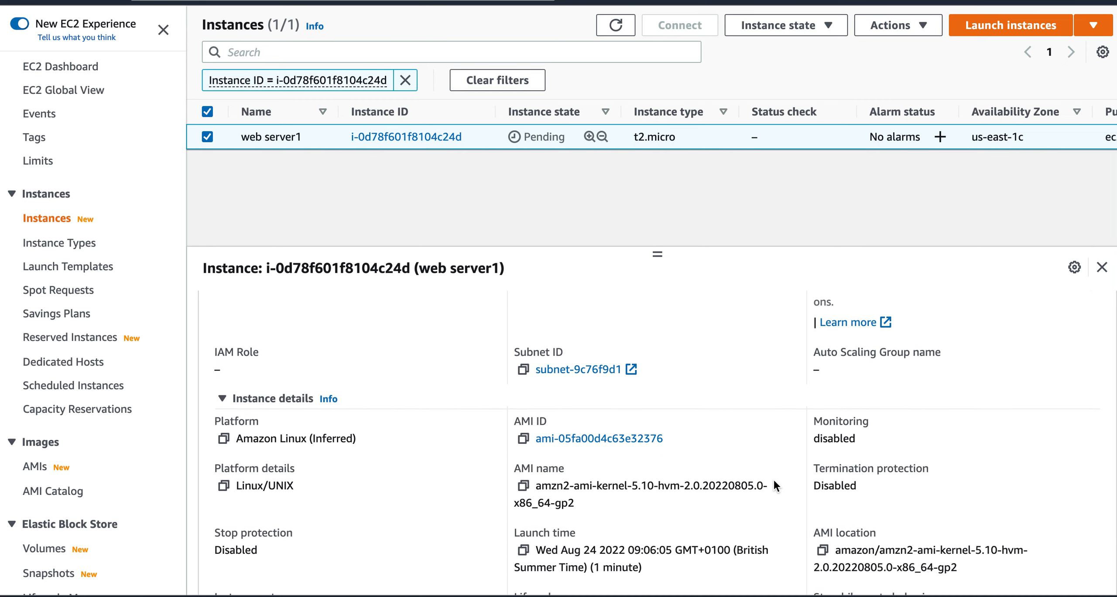
scroll(775, 481, down, 3)
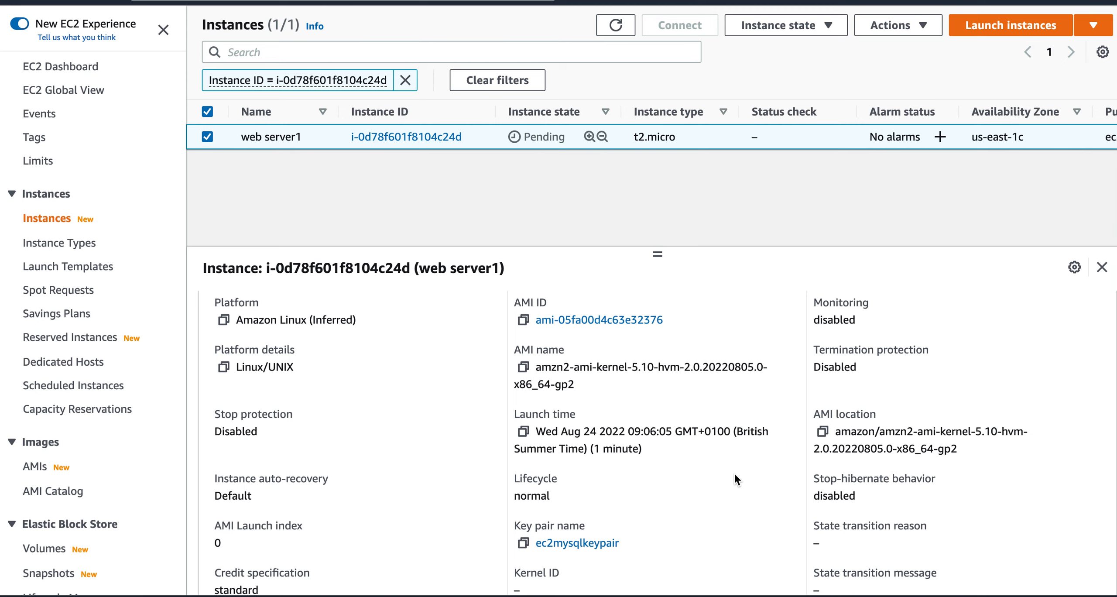
scroll(799, 513, down, 5)
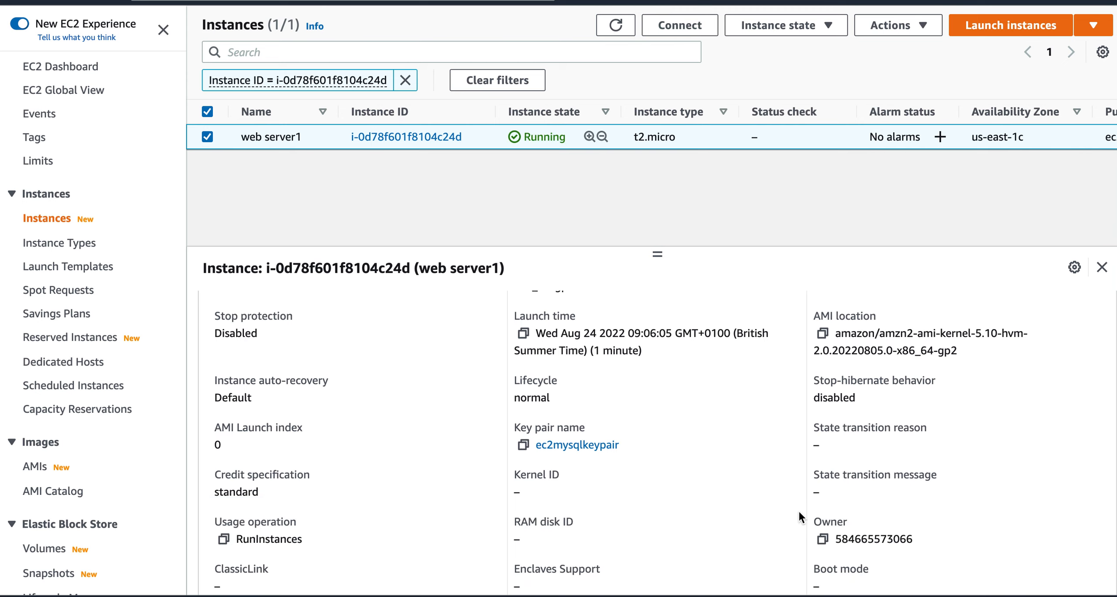
scroll(799, 515, down, 1)
scroll(800, 519, down, 7)
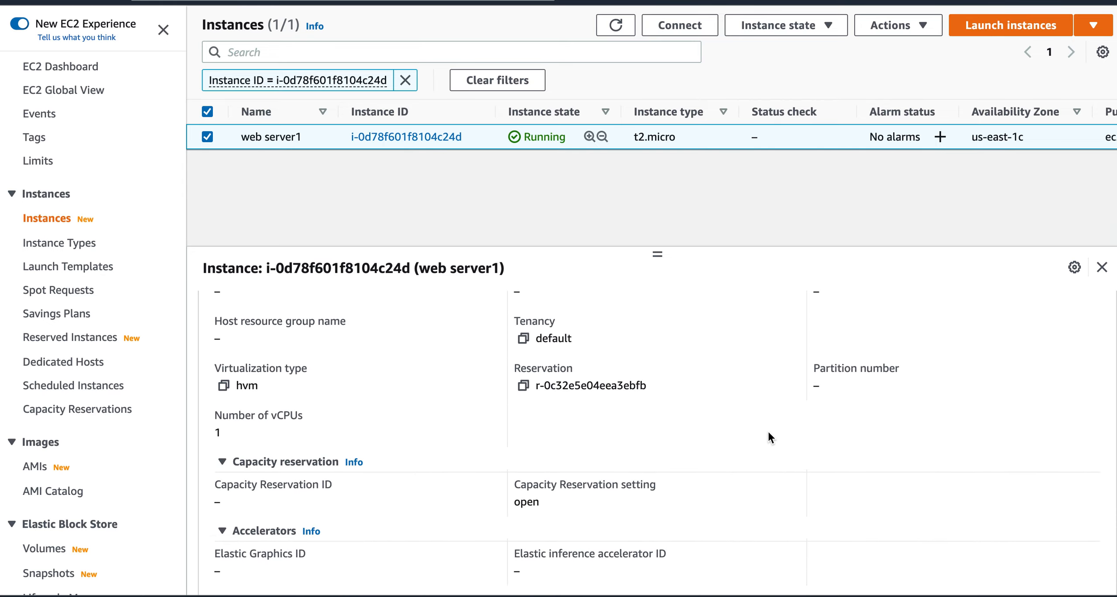
scroll(769, 437, up, 10)
scroll(768, 429, up, 3)
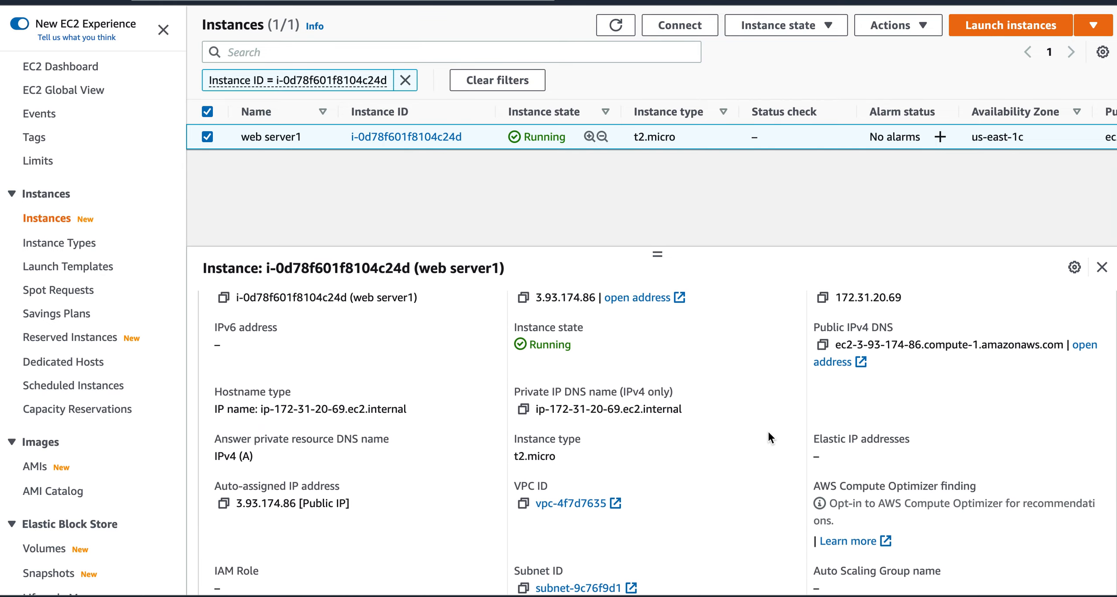
Examine web server1's security group with its inbound and outbound rules, and view its networking and storage details.
click(310, 308)
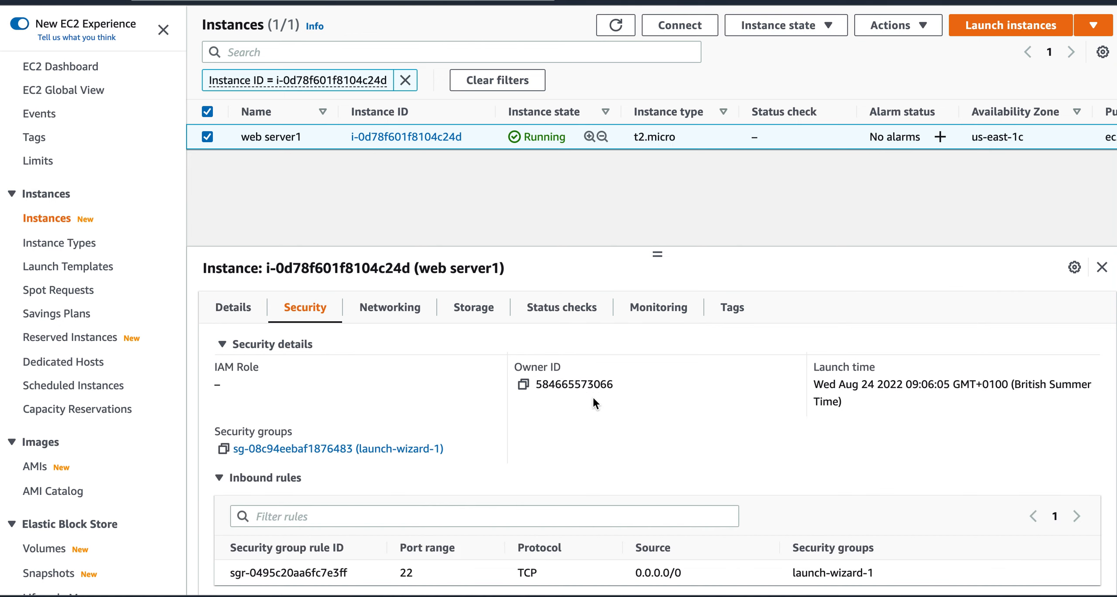
scroll(741, 413, down, 2)
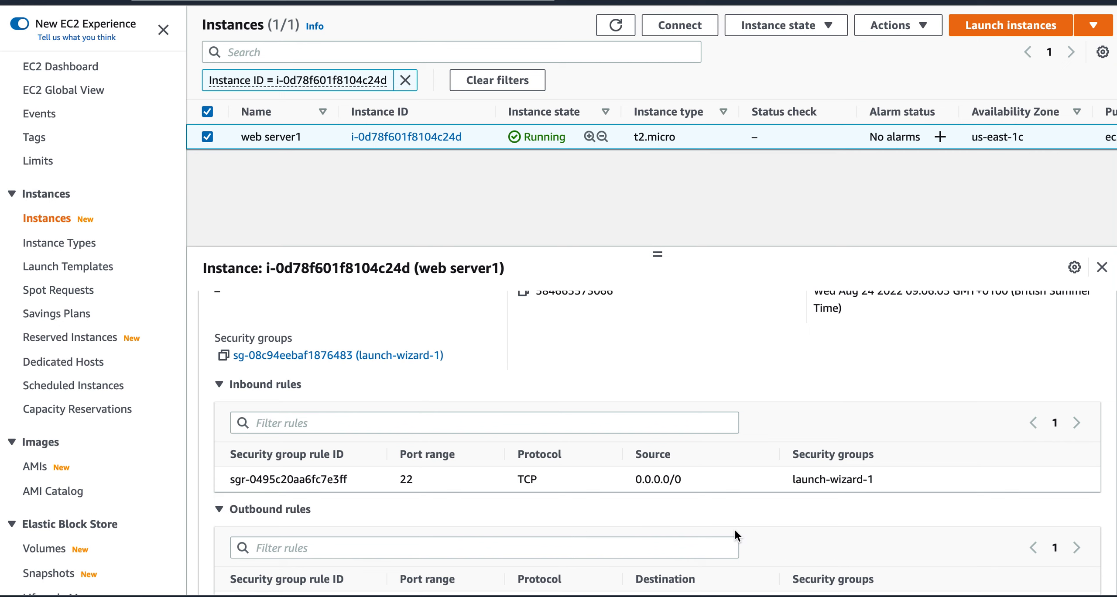
scroll(735, 530, down, 1)
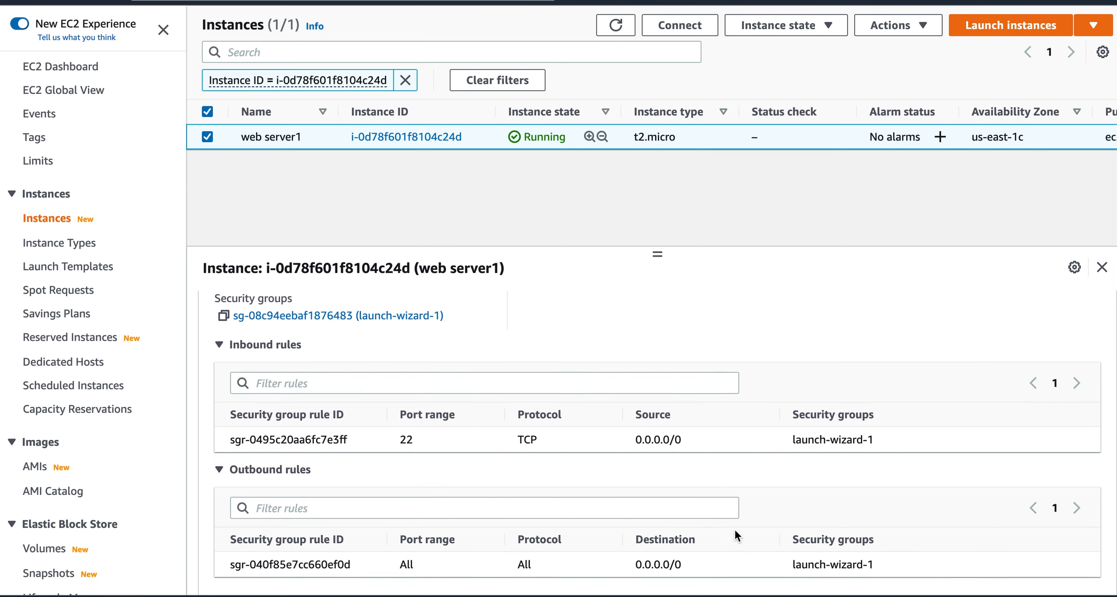
scroll(735, 529, up, 3)
click(417, 314)
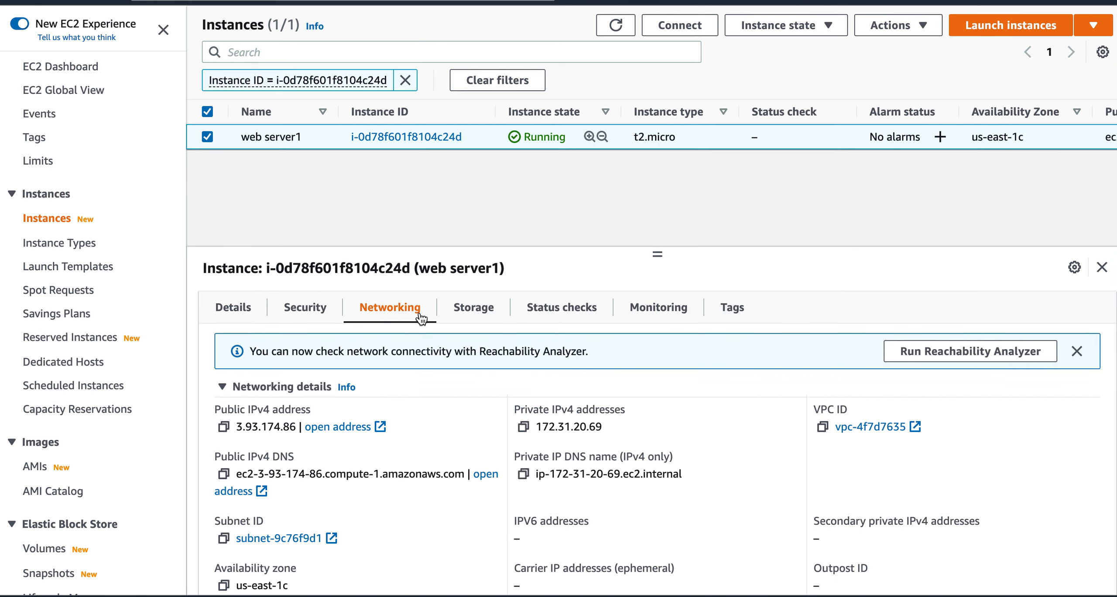
click(474, 312)
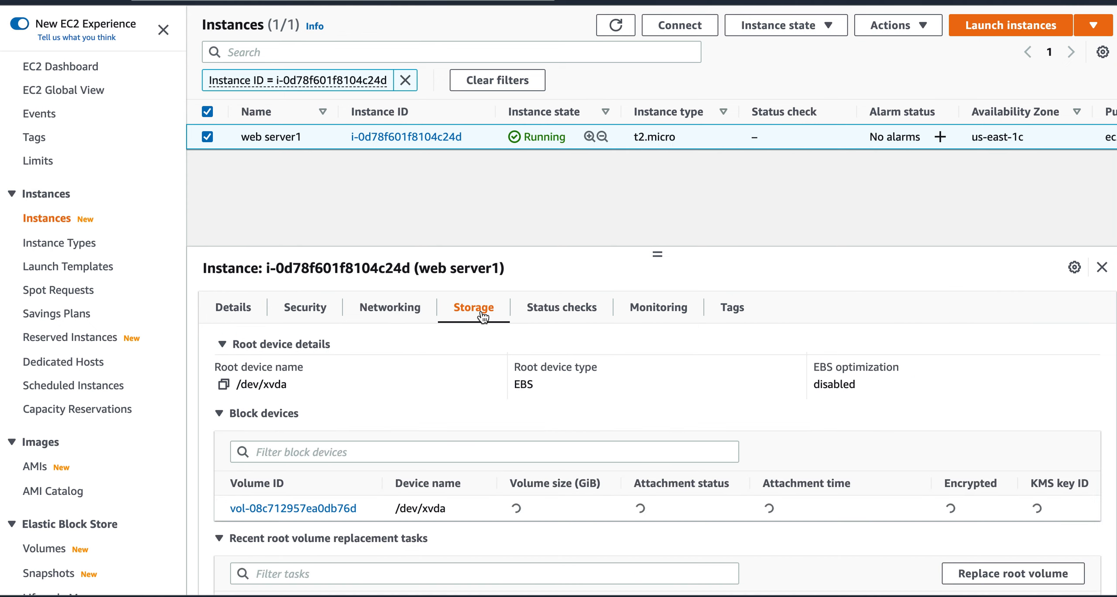
Examine web server1's status checks, monitoring graphs and tags, and return to its details.
click(562, 307)
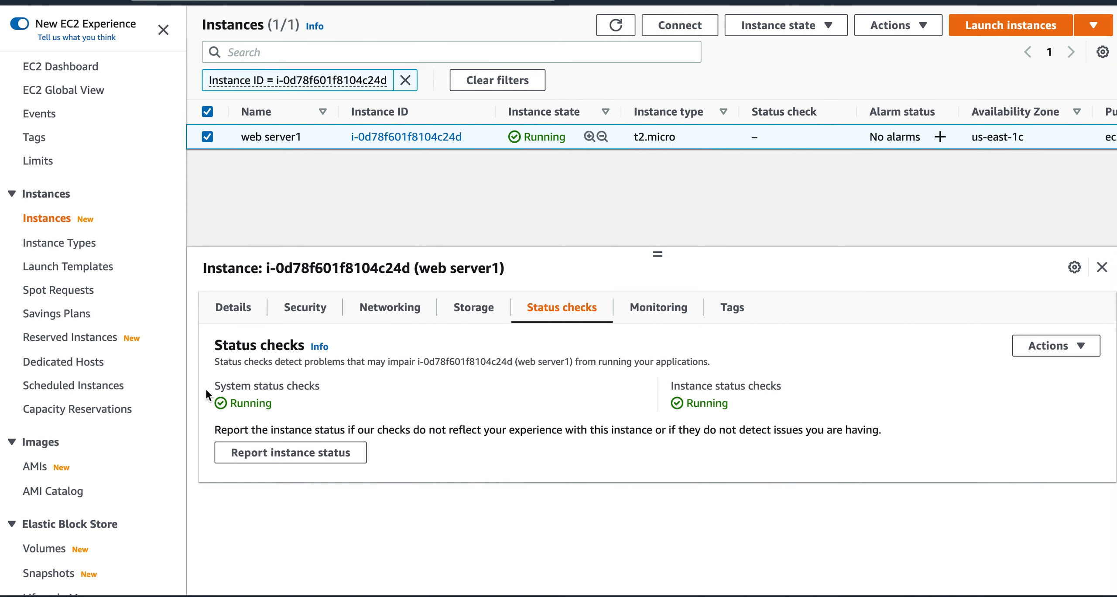
click(662, 311)
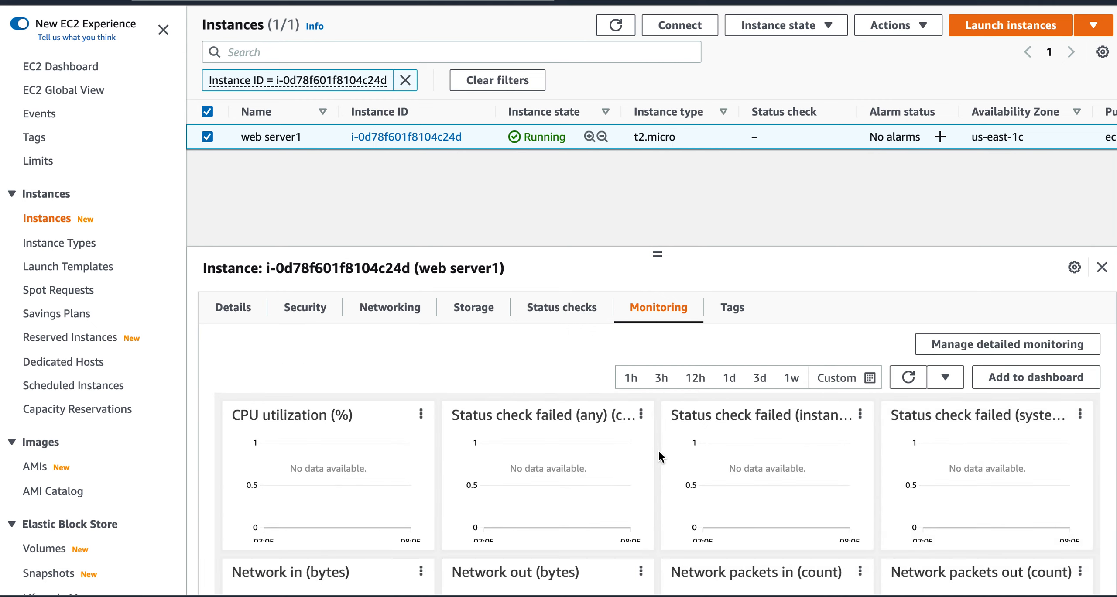
scroll(659, 456, down, 5)
scroll(660, 456, up, 5)
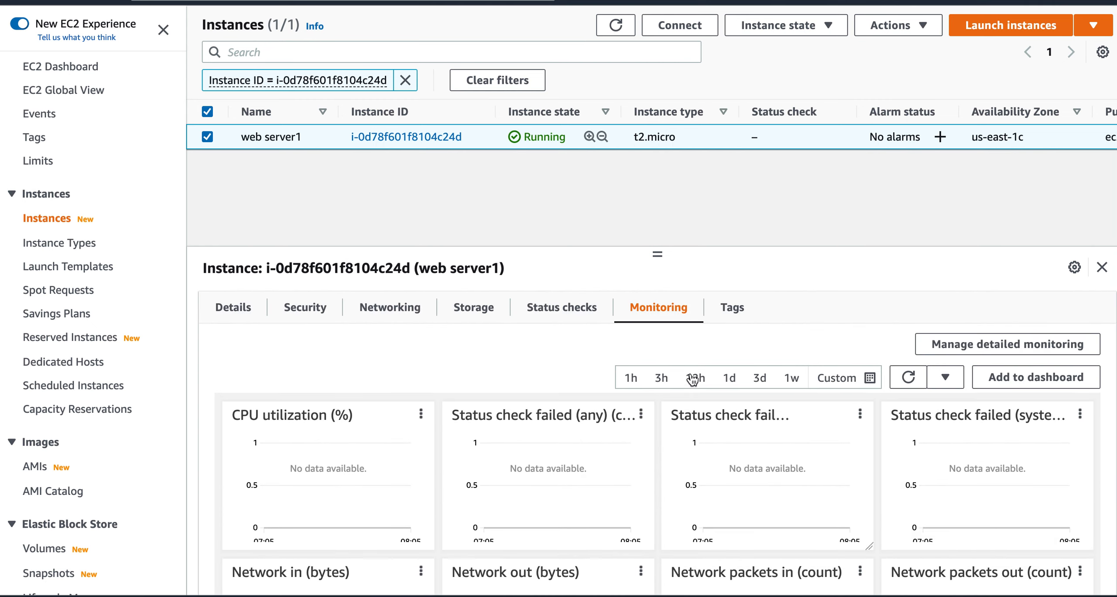
click(732, 308)
click(247, 309)
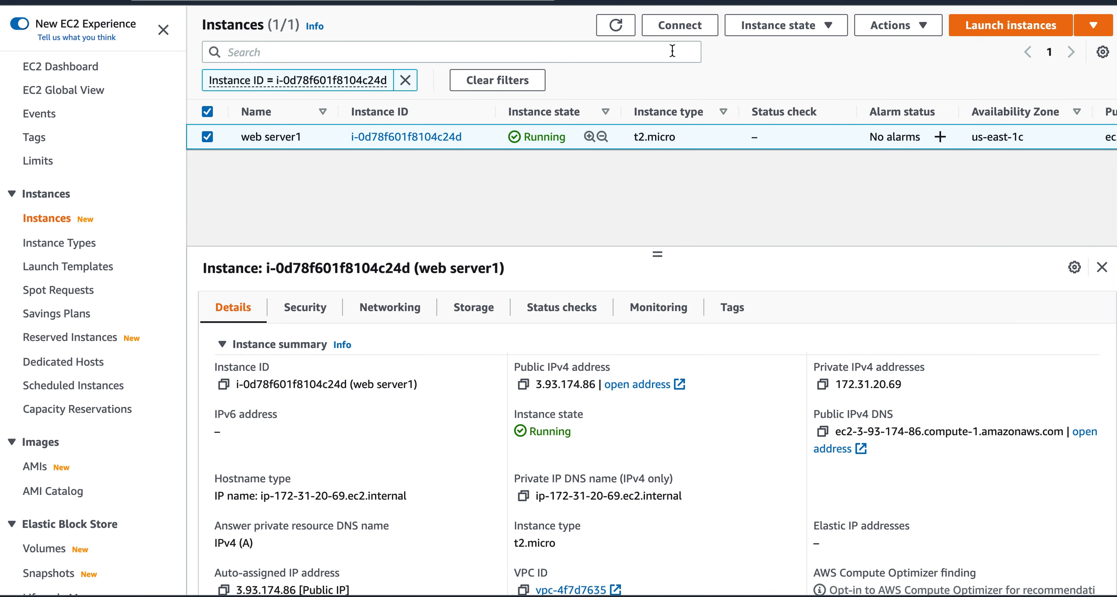
Open the connection options for web server1 and examine the SSH client instructions, including the chmod and example ssh commands.
click(681, 27)
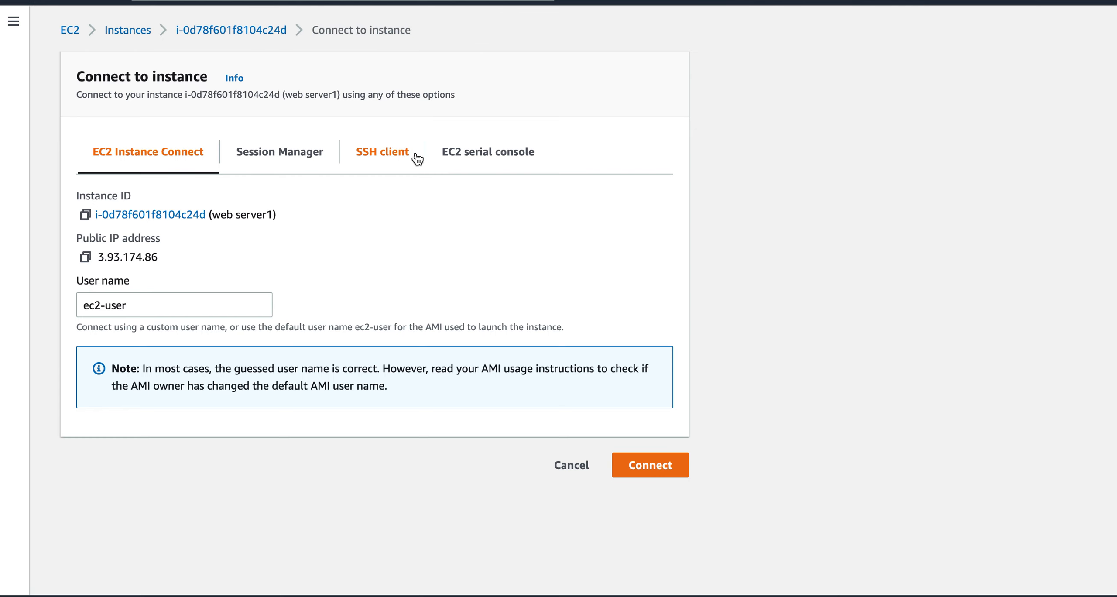
click(398, 159)
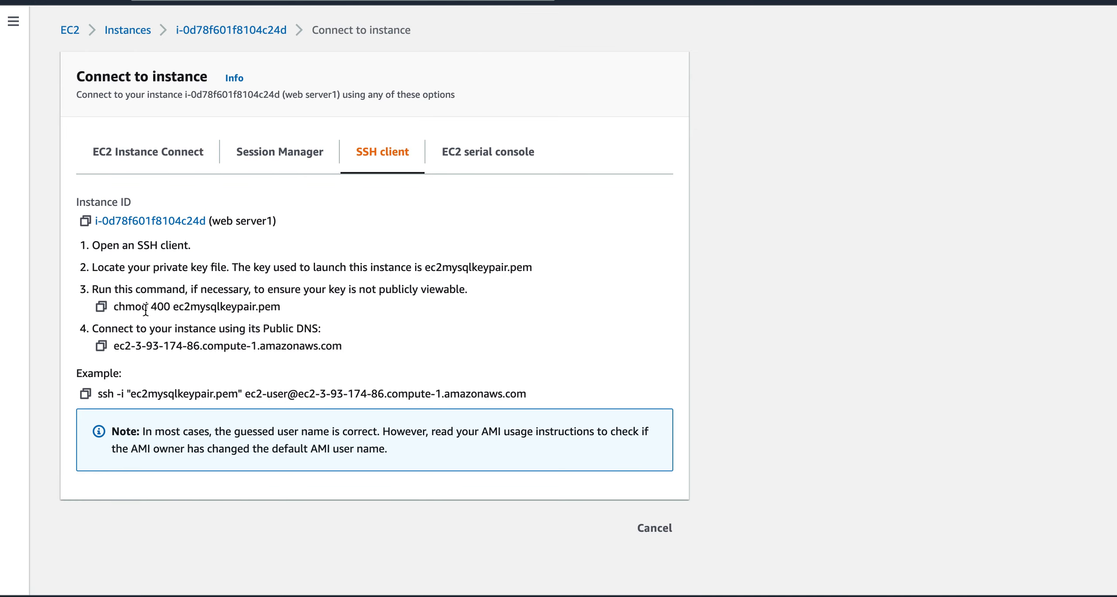
drag(117, 307, 284, 309)
click(285, 309)
drag(99, 397, 418, 410)
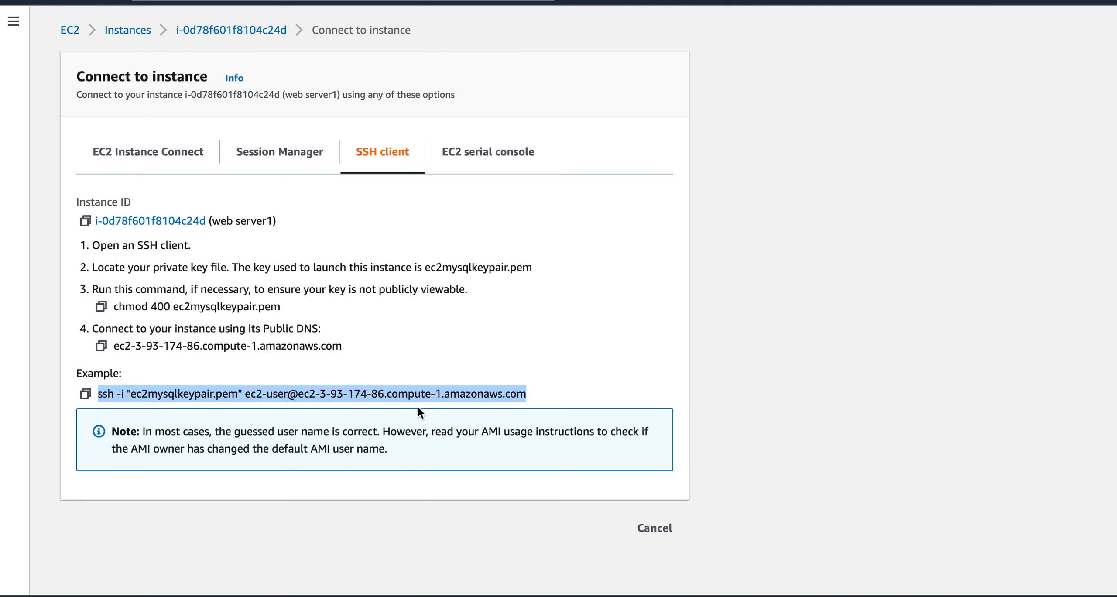
click(536, 397)
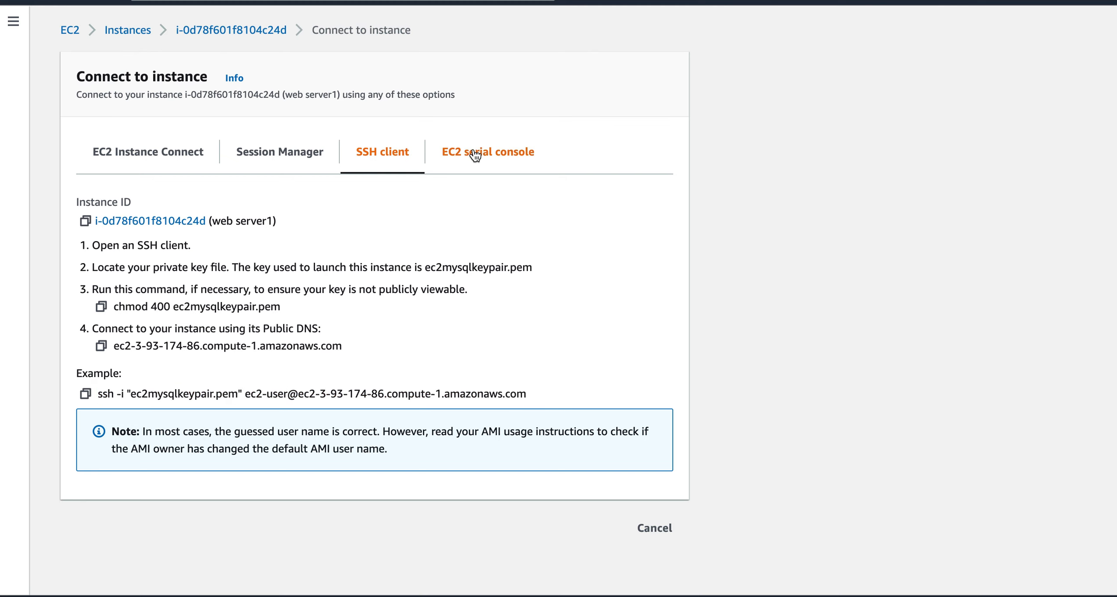
View the Session Manager option, and connect to web server1 through EC2 Instance Connect as ec2-user.
click(269, 165)
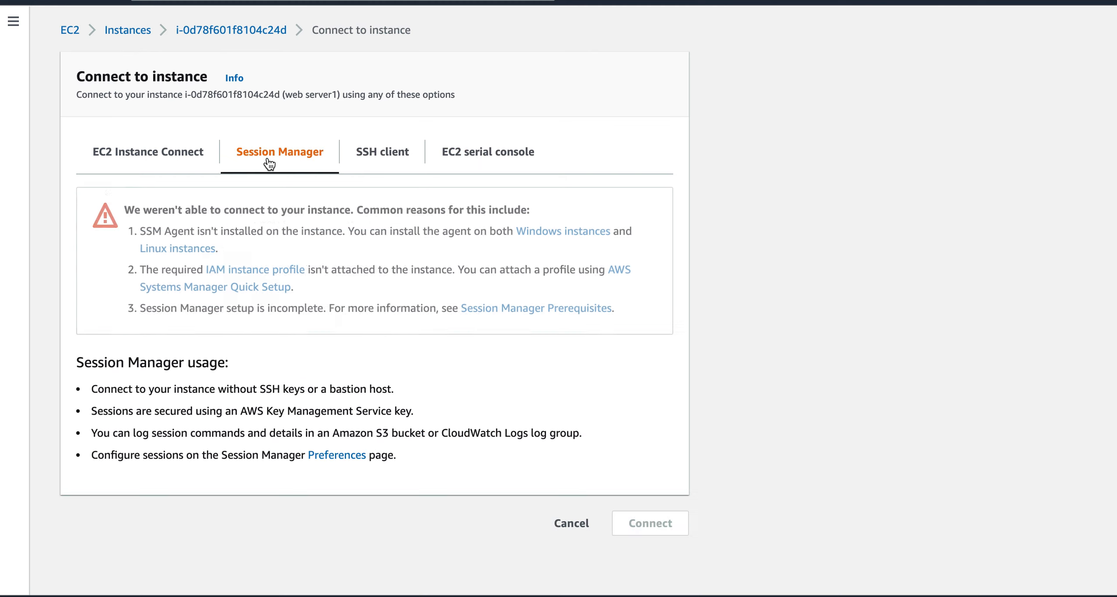
click(185, 156)
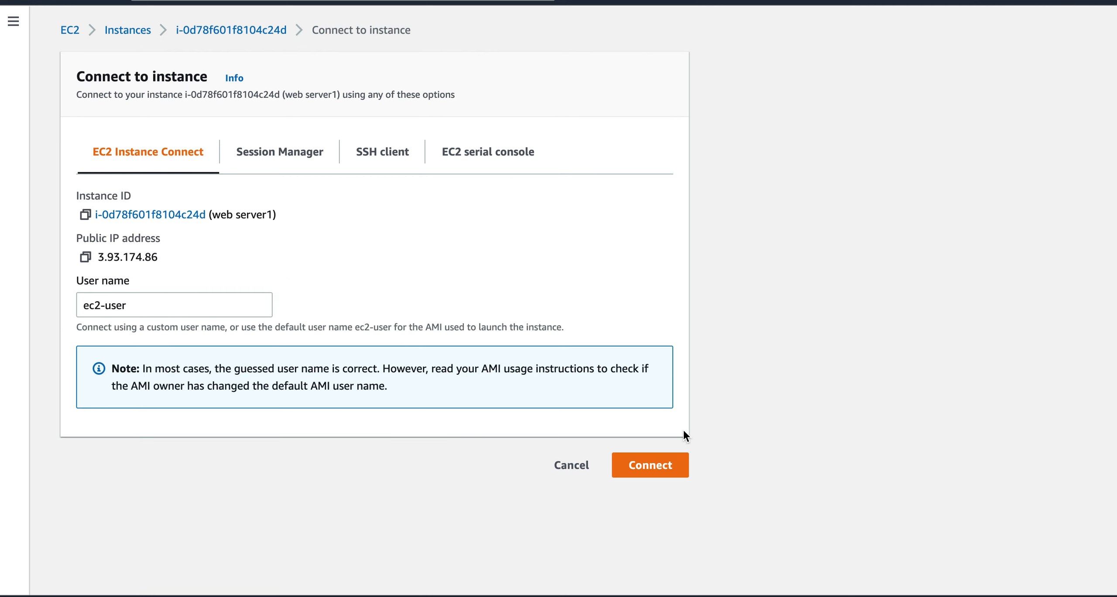
click(668, 471)
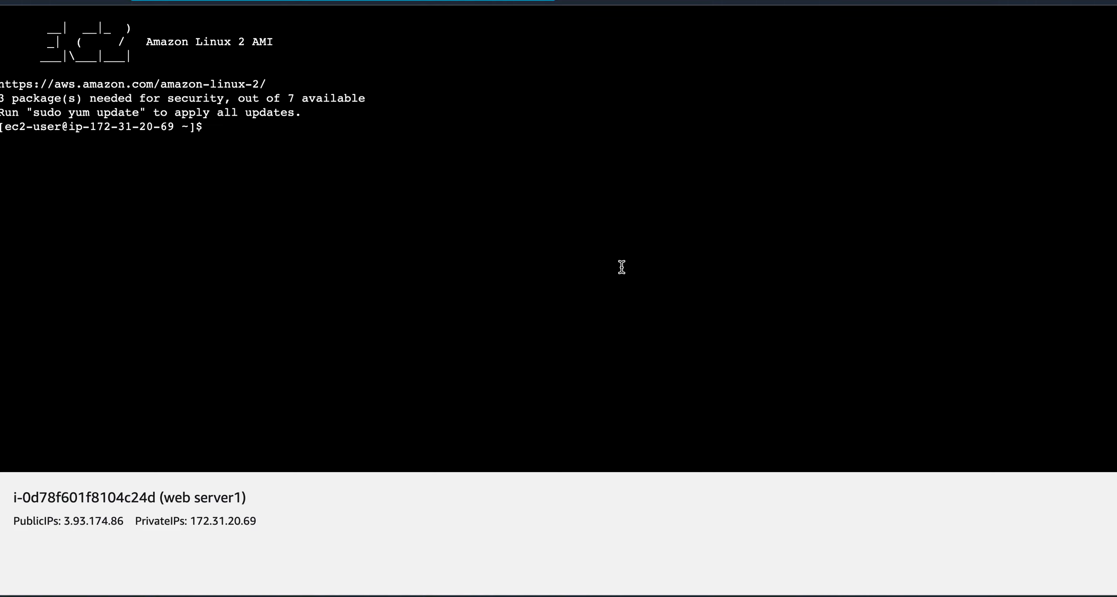
Run hostname in the instance's terminal and switch to the root user with sudo su -.
key(Return)
key(Return)
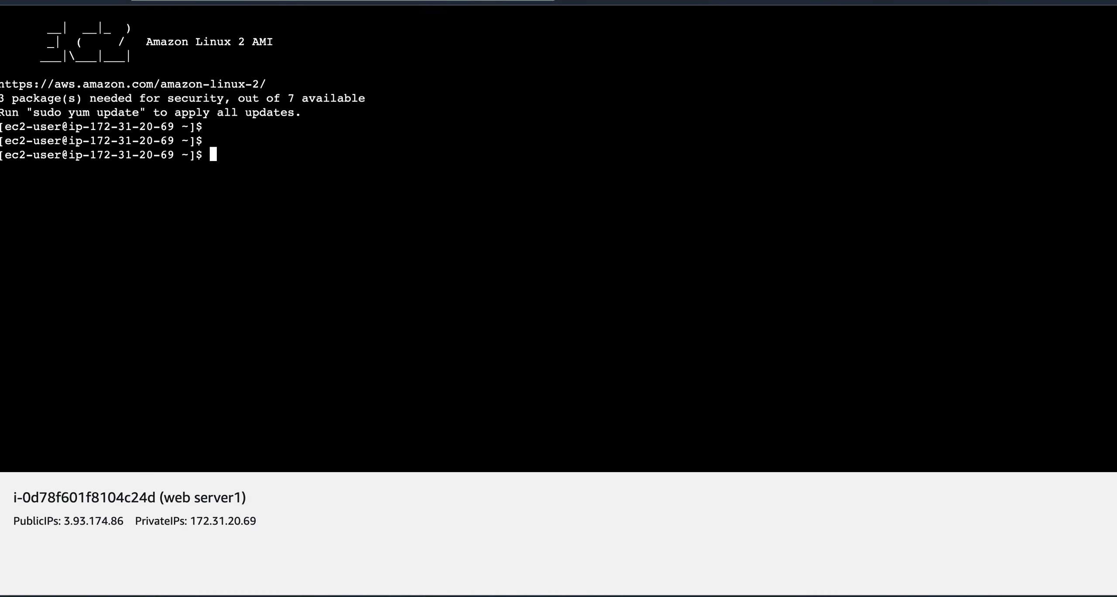
text(hostname)
key(Return)
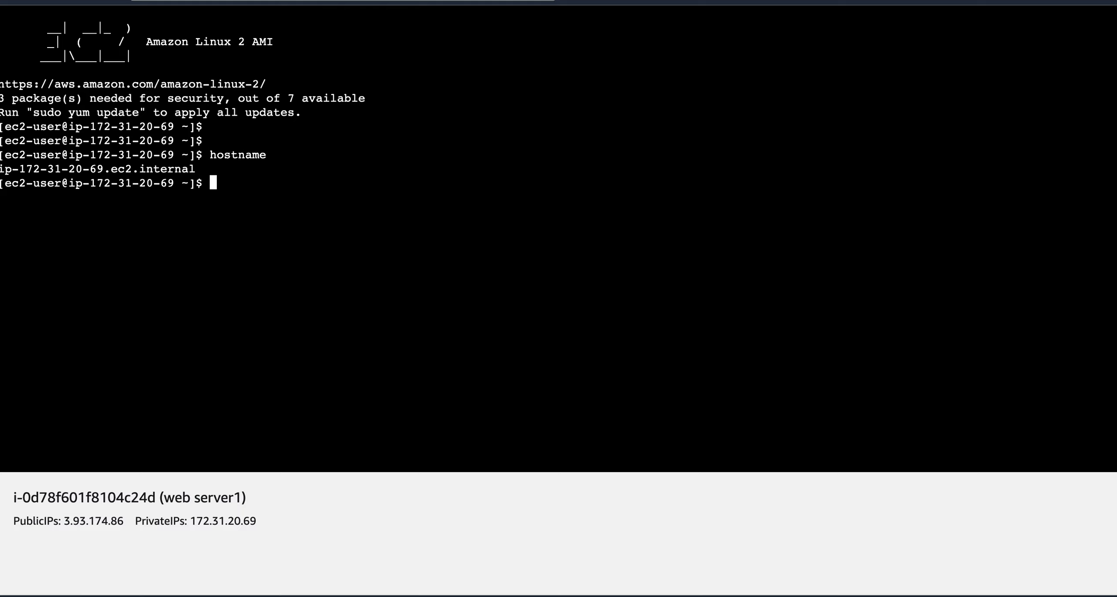
text(sudo su -)
key(Return)
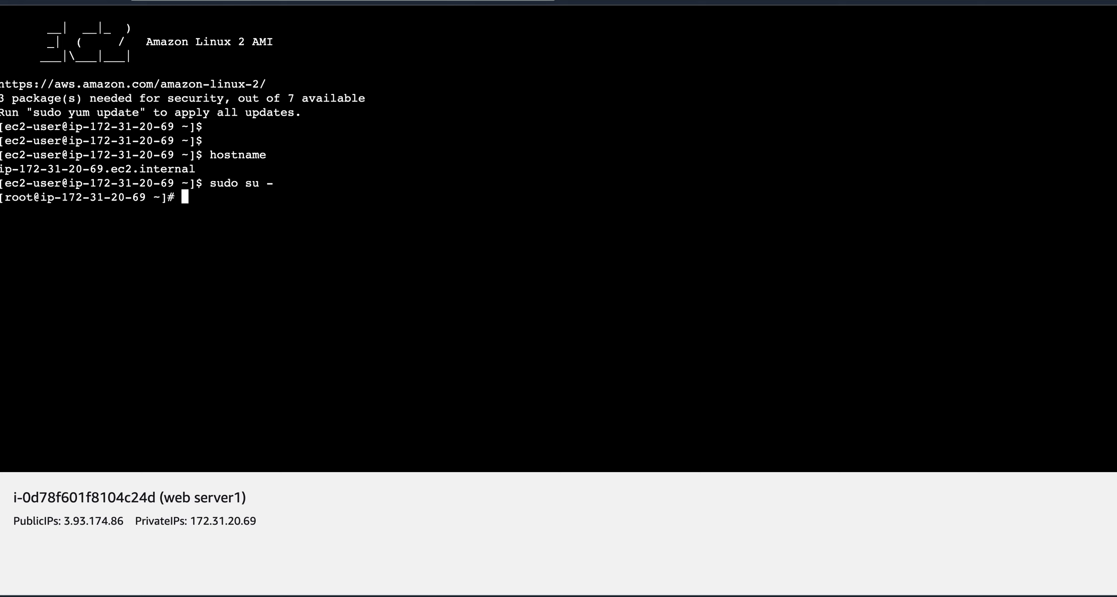
Check the instance's disk usage with df -h and its current directory with pwd.
key(Return)
key(Return)
text(df -h)
key(Return)
text(pw)
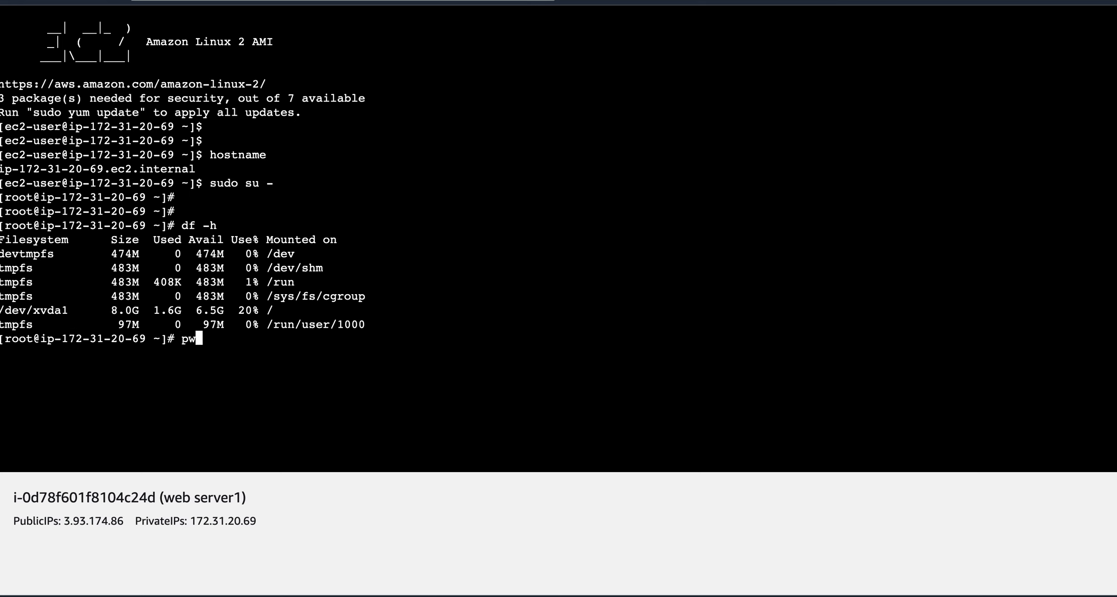
text(d)
key(Return)
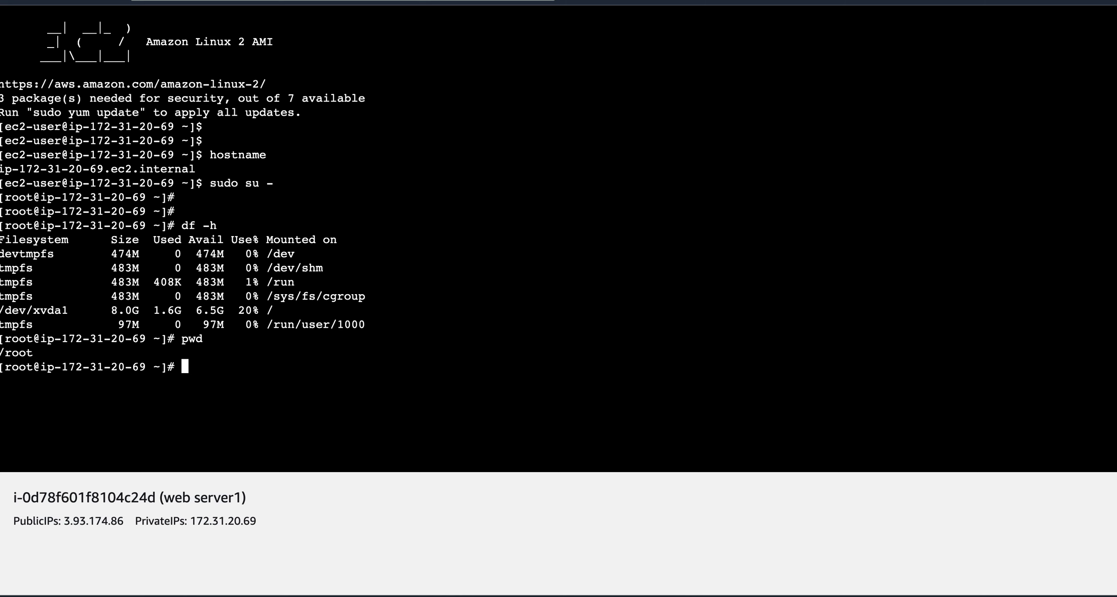
Go back to the Connect to instance page and review the Session Manager, SSH client and EC2 serial console options.
key(ctrl+shift+Tab)
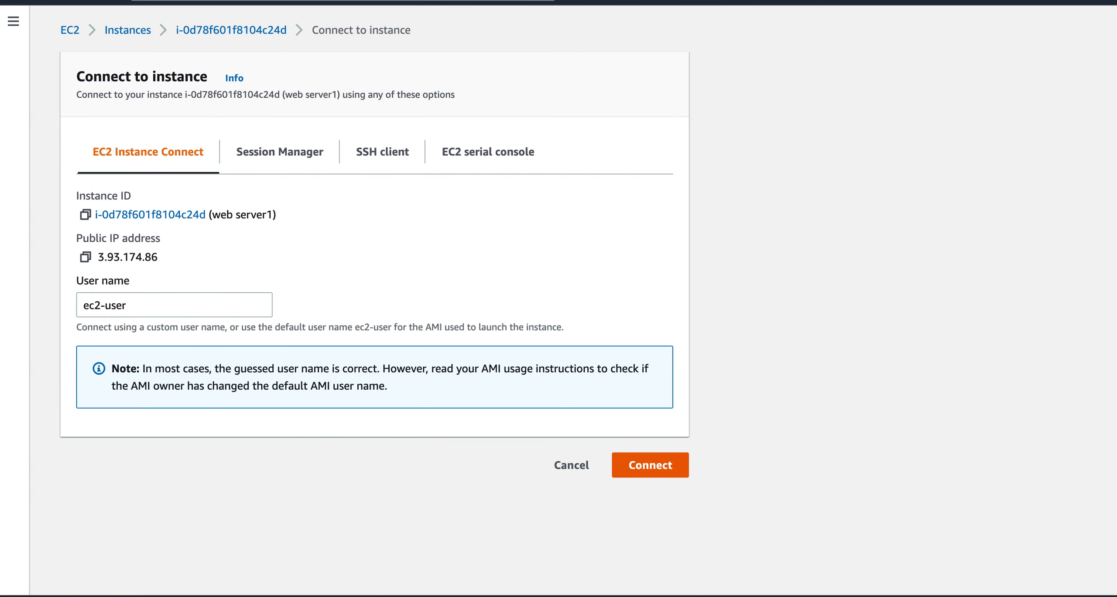
click(306, 157)
click(376, 165)
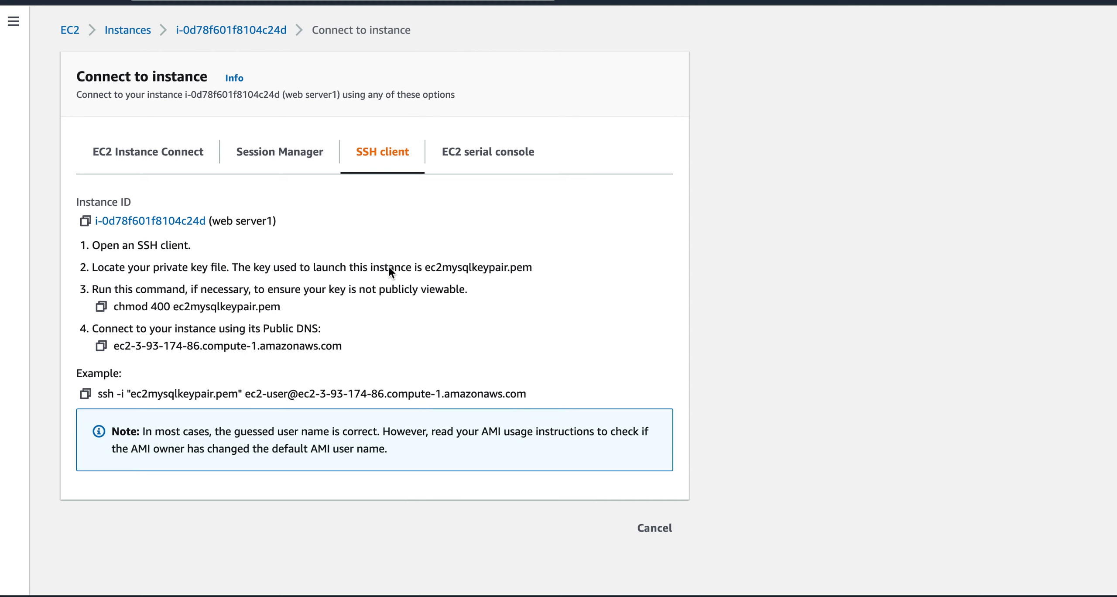
click(474, 161)
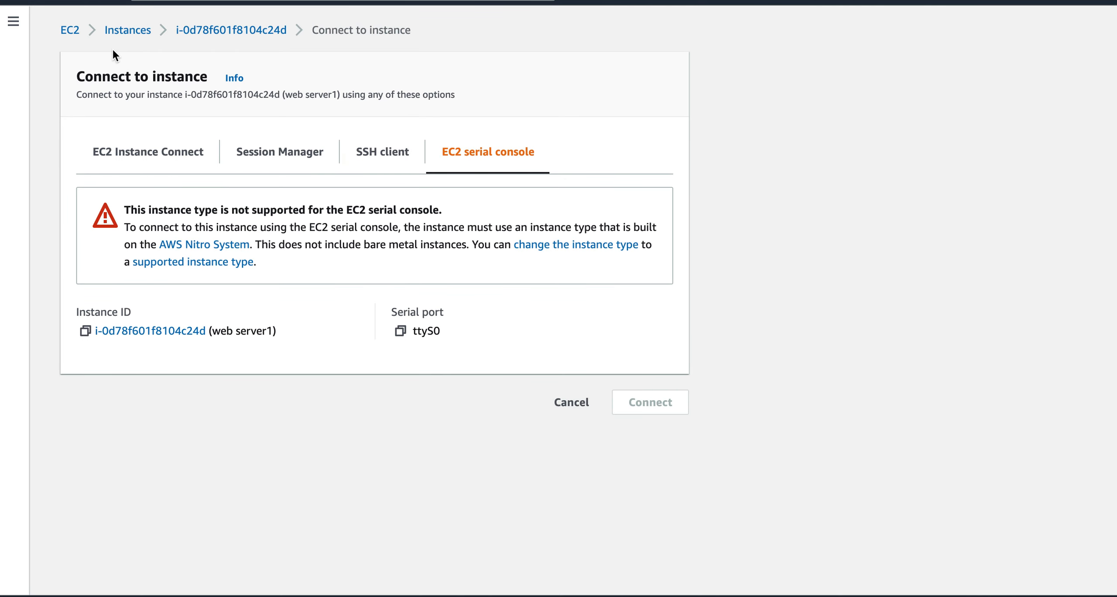
Return to the full instances list through web server1's summary page and select web server1.
click(199, 30)
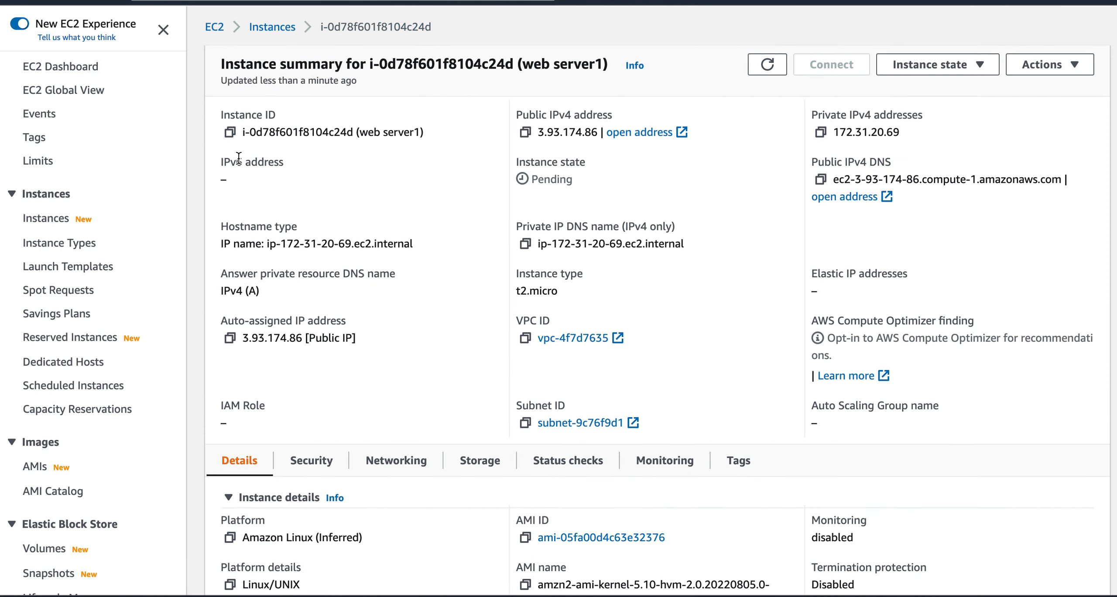
click(270, 26)
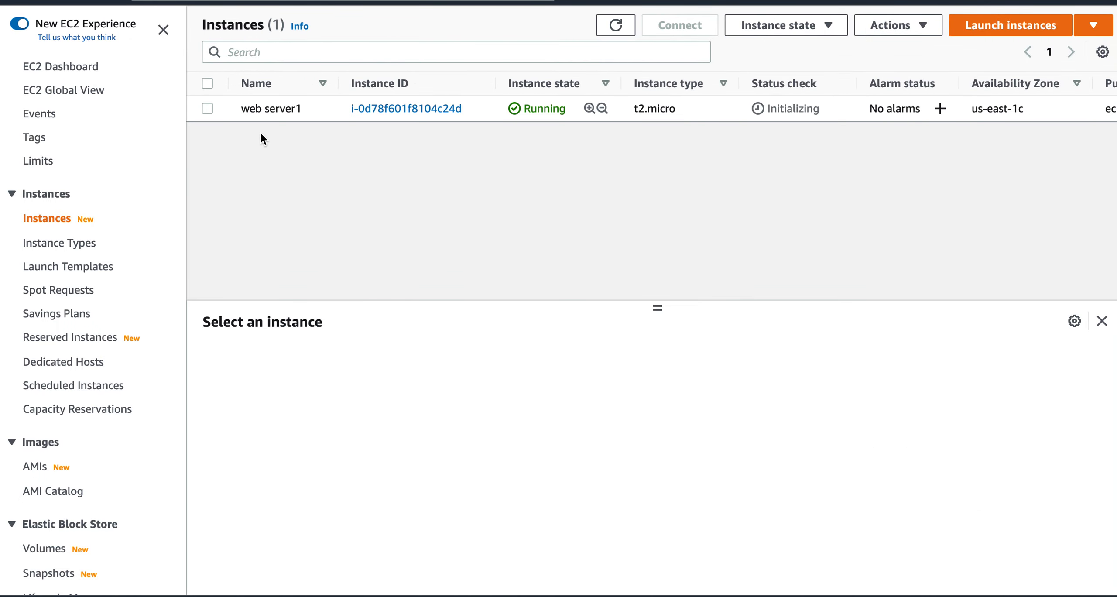
click(208, 109)
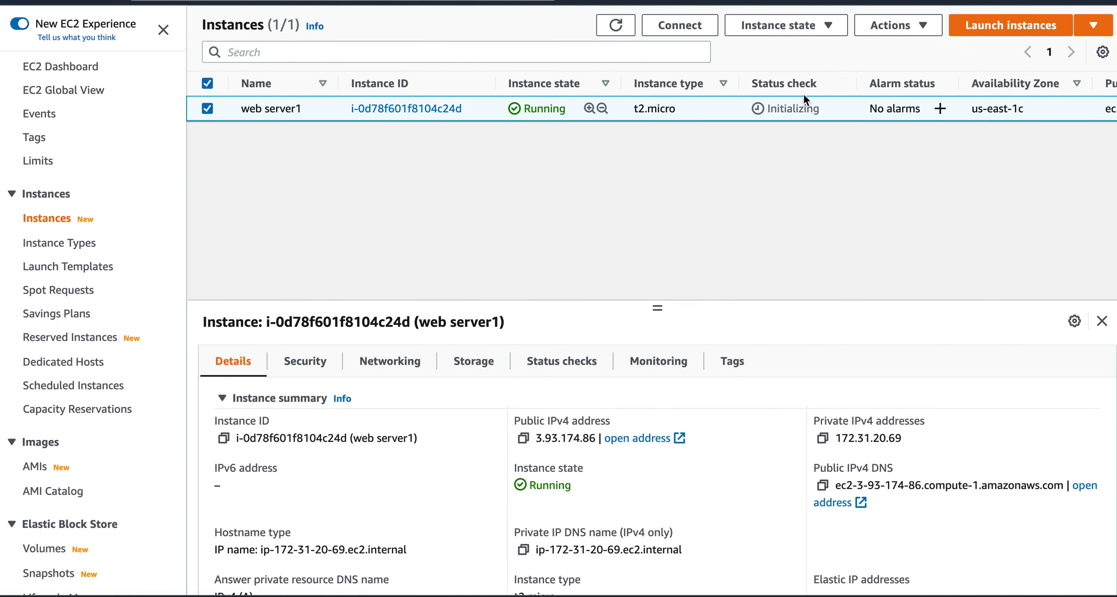
Examine the instance state options and the available actions for web server1, from instance settings and networking to monitoring and troubleshooting.
click(803, 25)
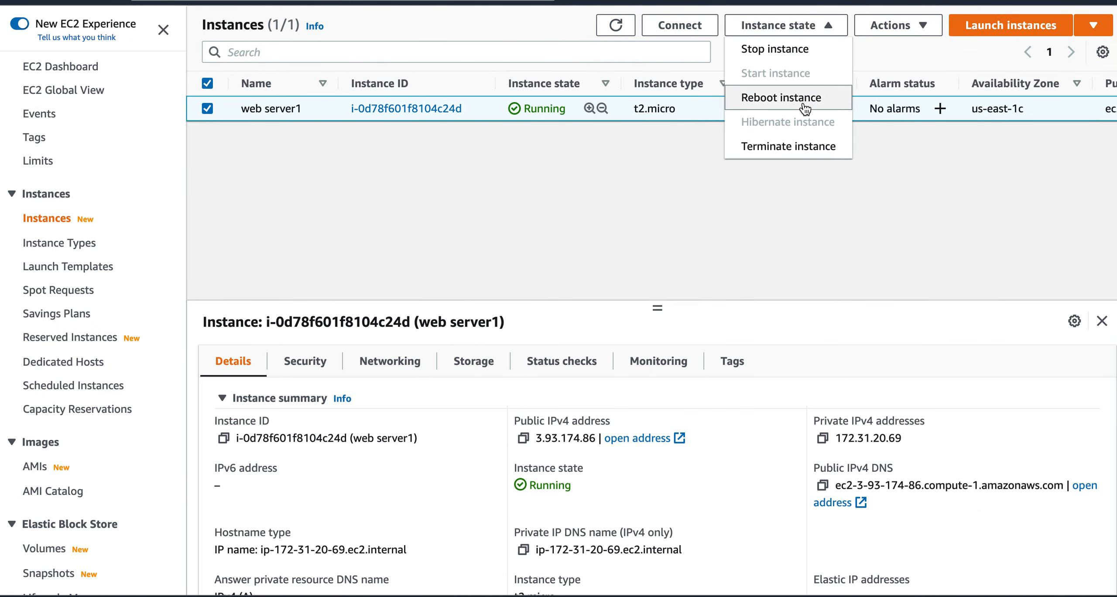
click(887, 159)
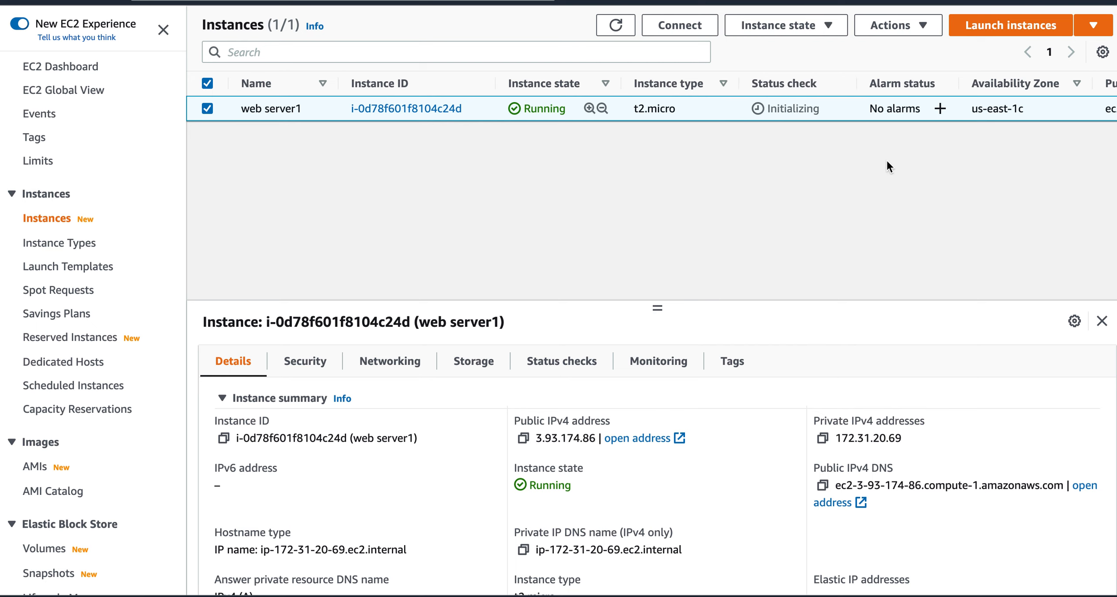
click(909, 33)
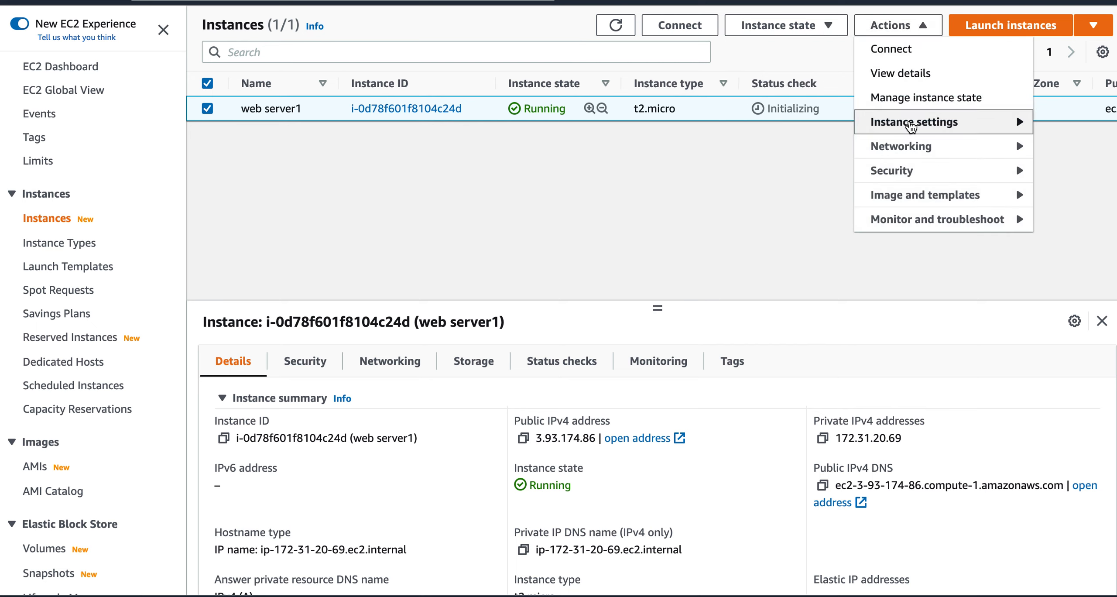
mouse_move(911, 127)
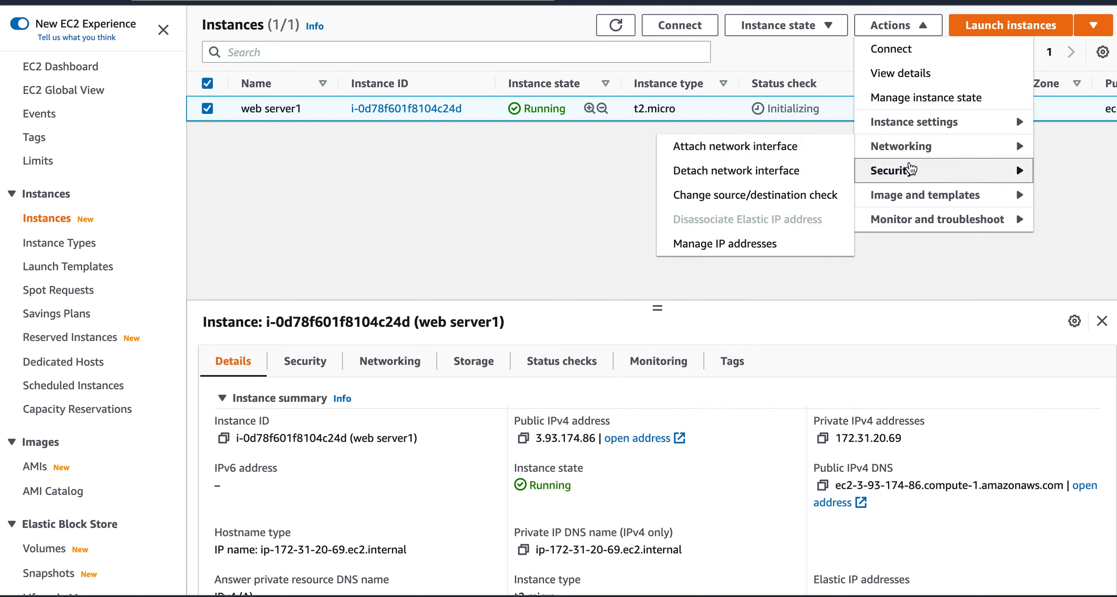
mouse_move(915, 222)
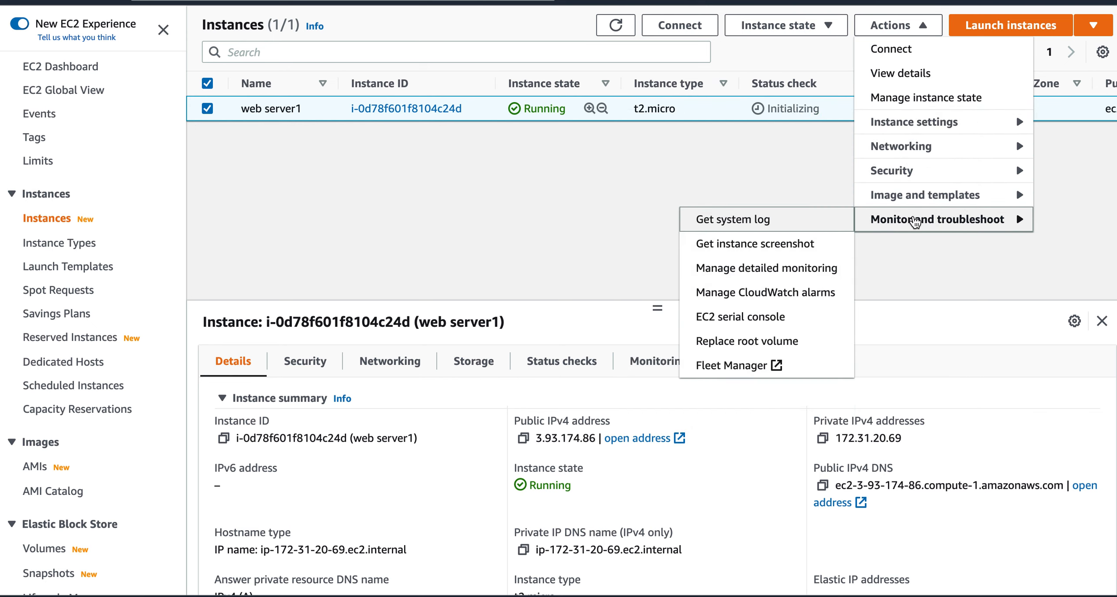
click(788, 153)
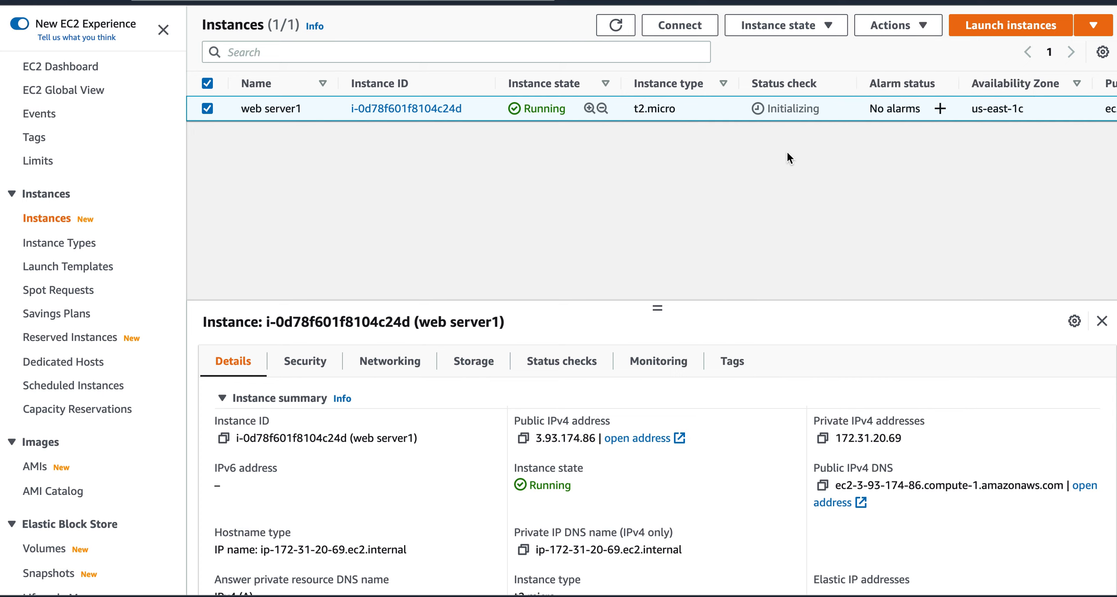